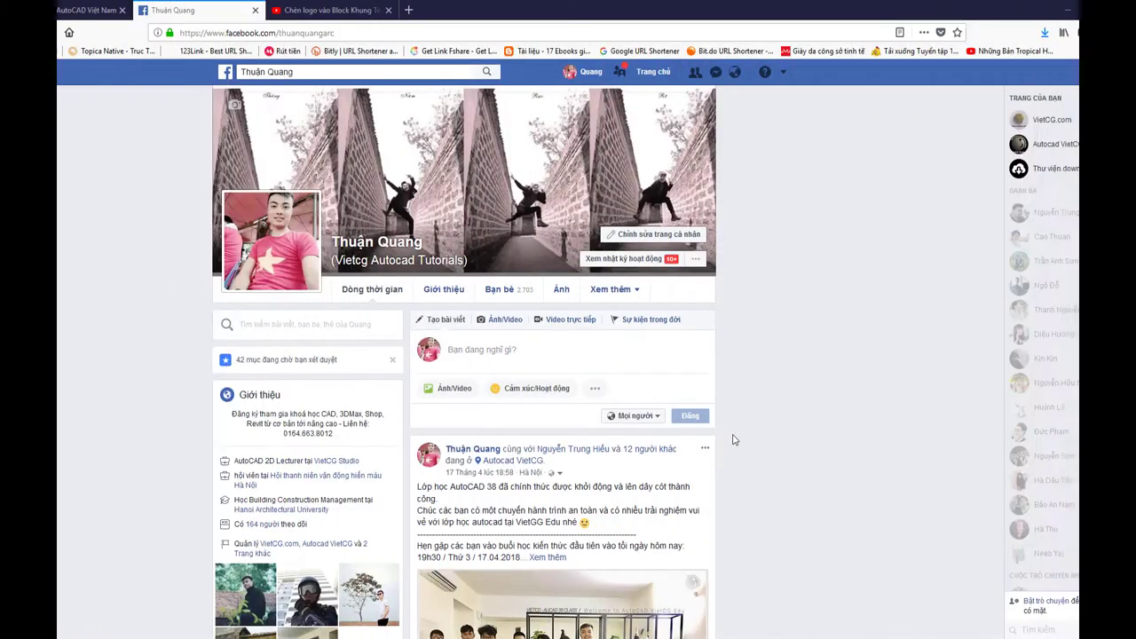
- Scroll the Facebook profile in Firefox, then switch to the AutoCAD land-use drawing
{"action": "scroll", "coordinate": [710, 458], "scroll_direction": "down", "scroll_amount": 2}
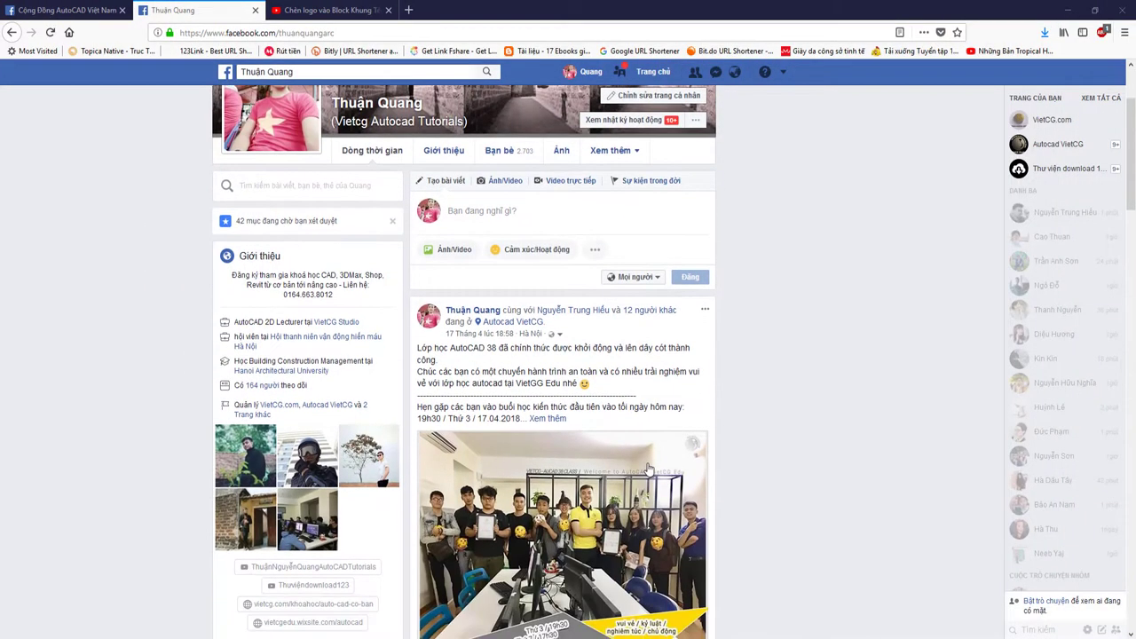
{"action": "scroll", "coordinate": [665, 455], "scroll_direction": "down", "scroll_amount": 2}
{"action": "scroll", "coordinate": [604, 454], "scroll_direction": "up", "scroll_amount": 4}
{"action": "scroll", "coordinate": [579, 457], "scroll_direction": "down", "scroll_amount": 2}
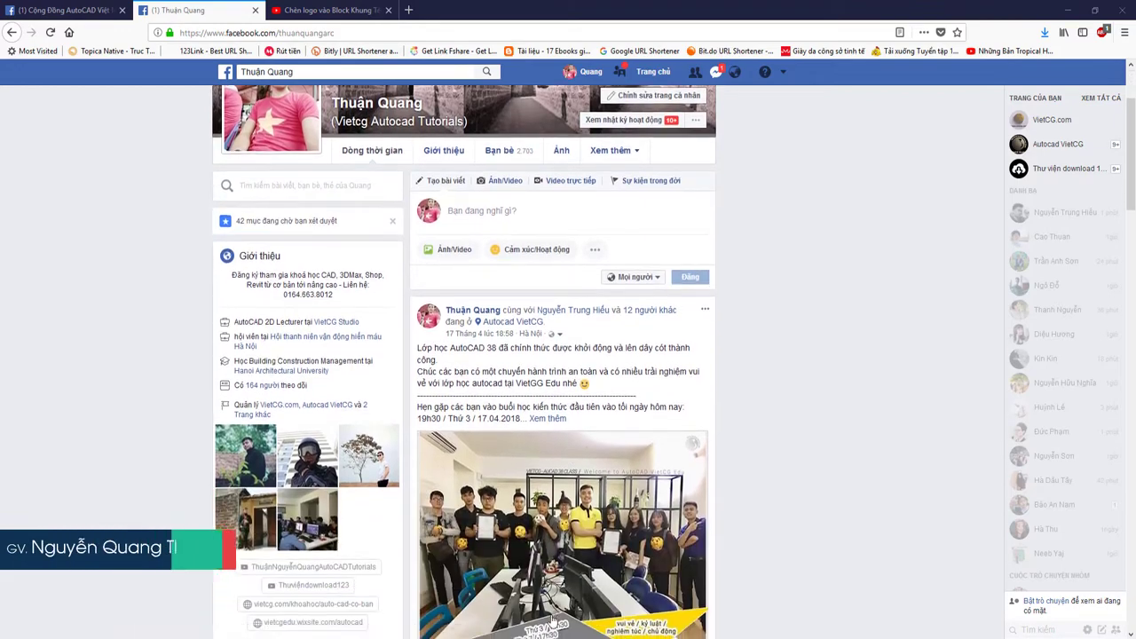
{"action": "left_click", "coordinate": [541, 590]}
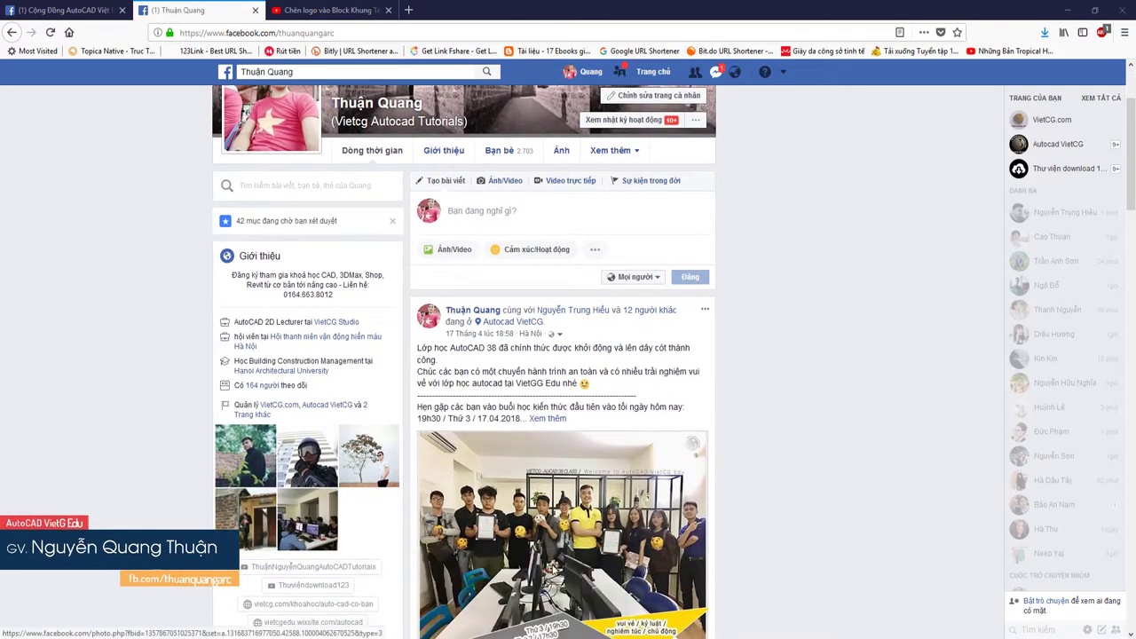
{"action": "middle_click_drag", "start_coordinate": [305, 453], "coordinate": [316, 528]}
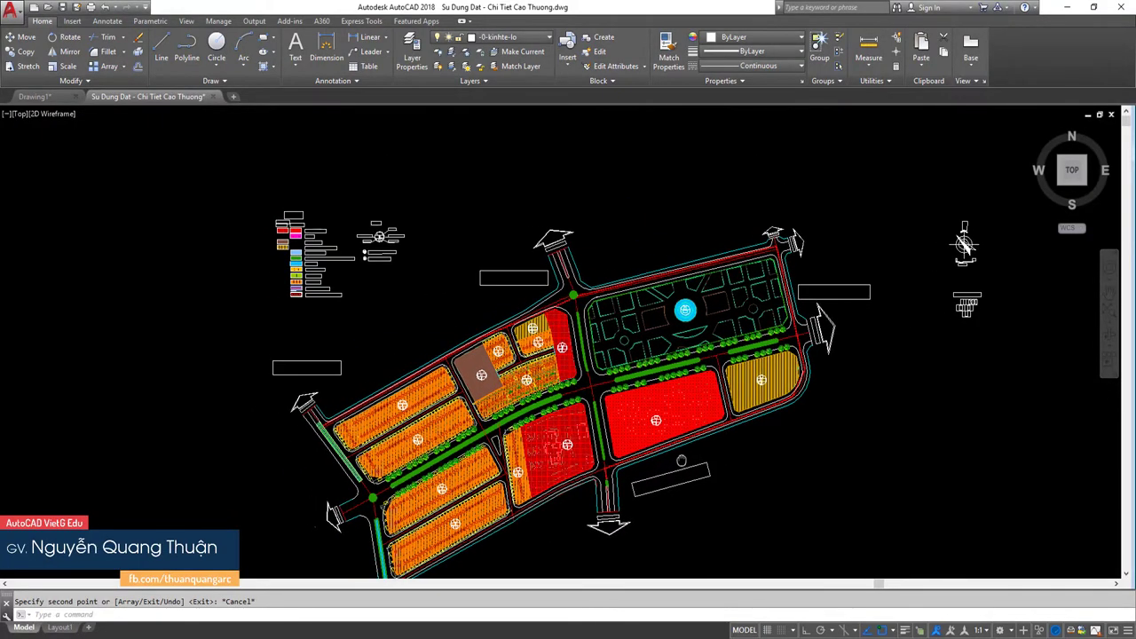
{"action": "mouse_move", "coordinate": [533, 355]}
{"action": "middle_mouse_down"}
{"action": "mouse_move", "coordinate": [660, 446]}
{"action": "mouse_move", "coordinate": [633, 347]}
{"action": "middle_mouse_up"}
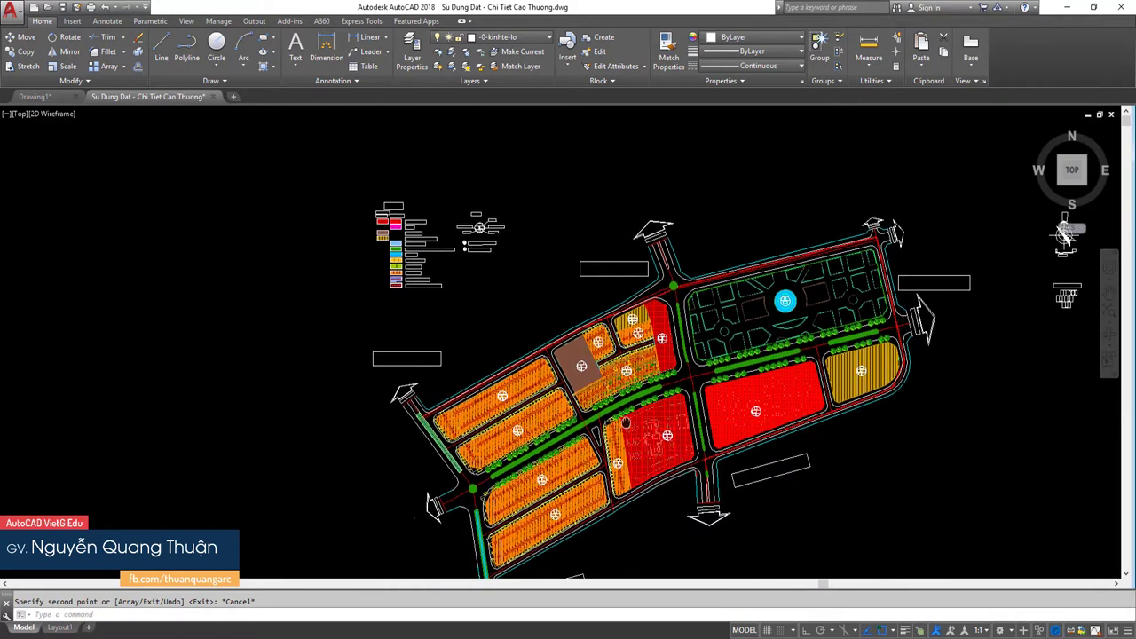
{"action": "scroll", "coordinate": [489, 248], "scroll_direction": "up", "scroll_amount": 5}
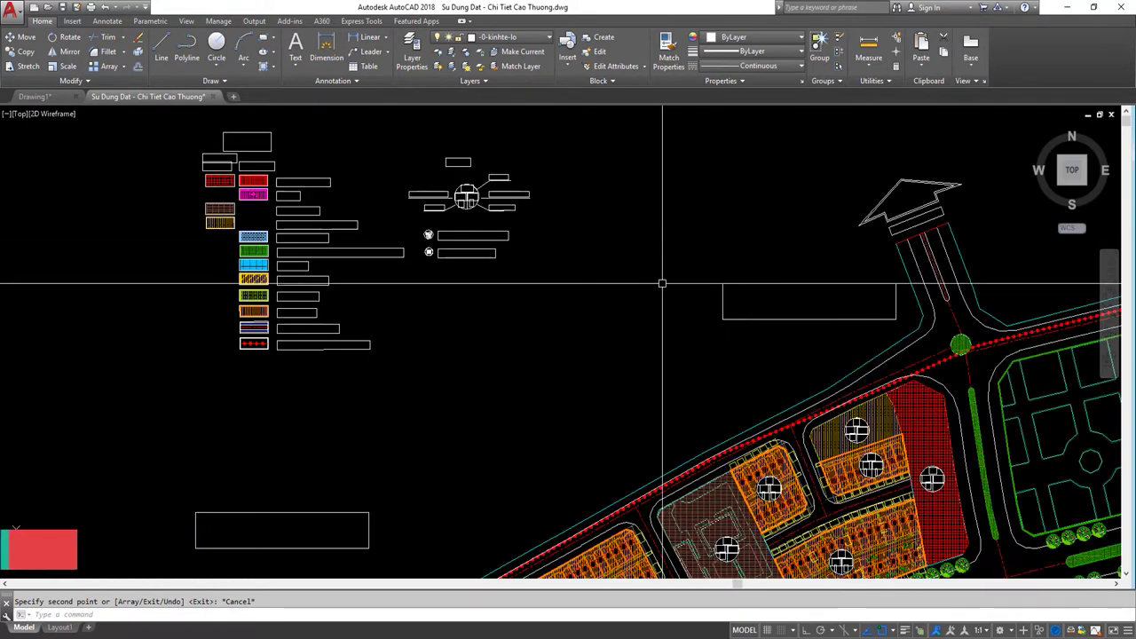
{"action": "left_click", "coordinate": [694, 316]}
{"action": "scroll", "coordinate": [413, 287], "scroll_direction": "up", "scroll_amount": 1}
{"action": "scroll", "coordinate": [414, 286], "scroll_direction": "up", "scroll_amount": 3}
{"action": "key", "text": "Escape"}
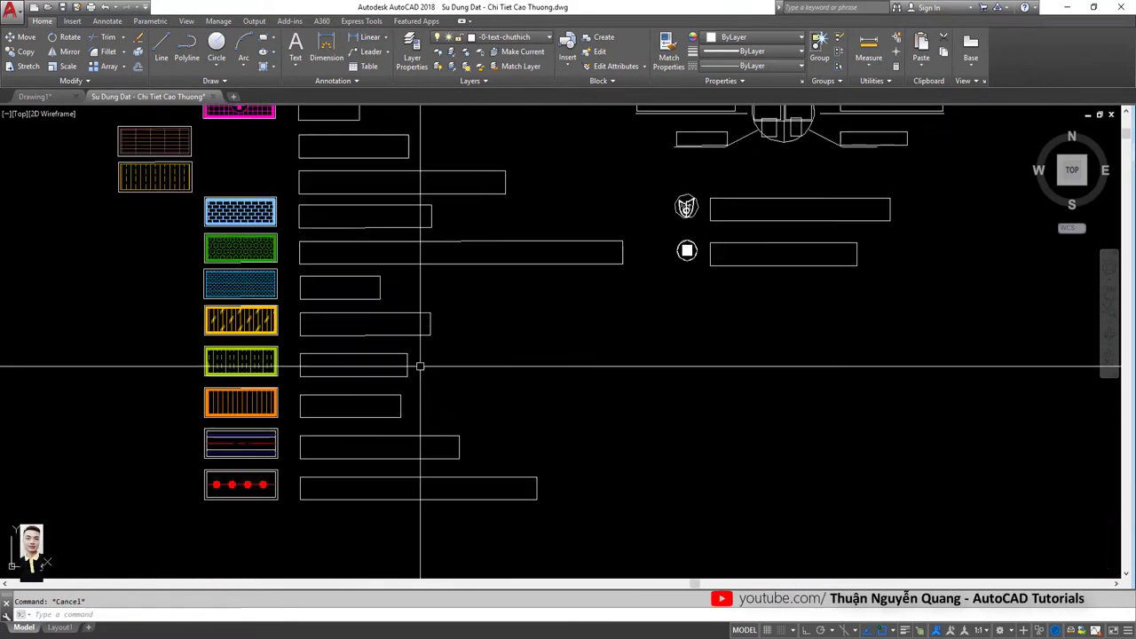
{"action": "middle_click_drag", "start_coordinate": [347, 322], "coordinate": [436, 406]}
{"action": "scroll", "coordinate": [483, 313], "scroll_direction": "down", "scroll_amount": 4}
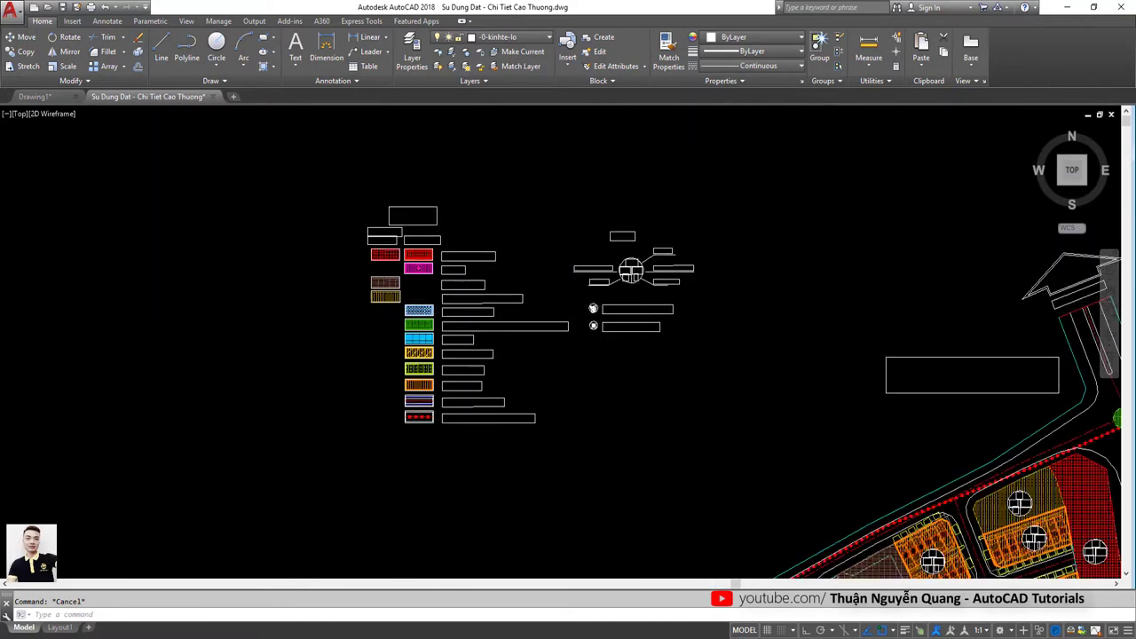
{"action": "scroll", "coordinate": [486, 316], "scroll_direction": "down", "scroll_amount": 6}
{"action": "middle_click_drag", "start_coordinate": [486, 317], "coordinate": [354, 216]}
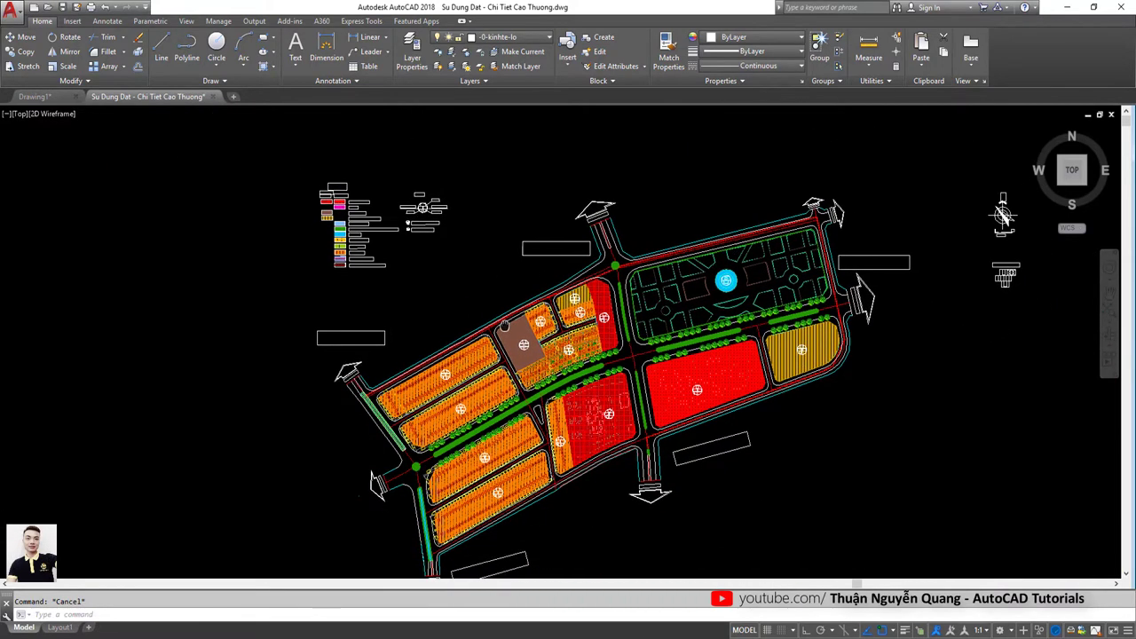
{"action": "left_click", "coordinate": [691, 461]}
{"action": "key", "text": "Escape"}
{"action": "mouse_move", "coordinate": [45, 561]}
{"action": "middle_mouse_down"}
{"action": "mouse_move", "coordinate": [25, 478]}
{"action": "mouse_move", "coordinate": [35, 580]}
{"action": "middle_mouse_up"}
{"action": "scroll", "coordinate": [984, 310], "scroll_direction": "up", "scroll_amount": 4}
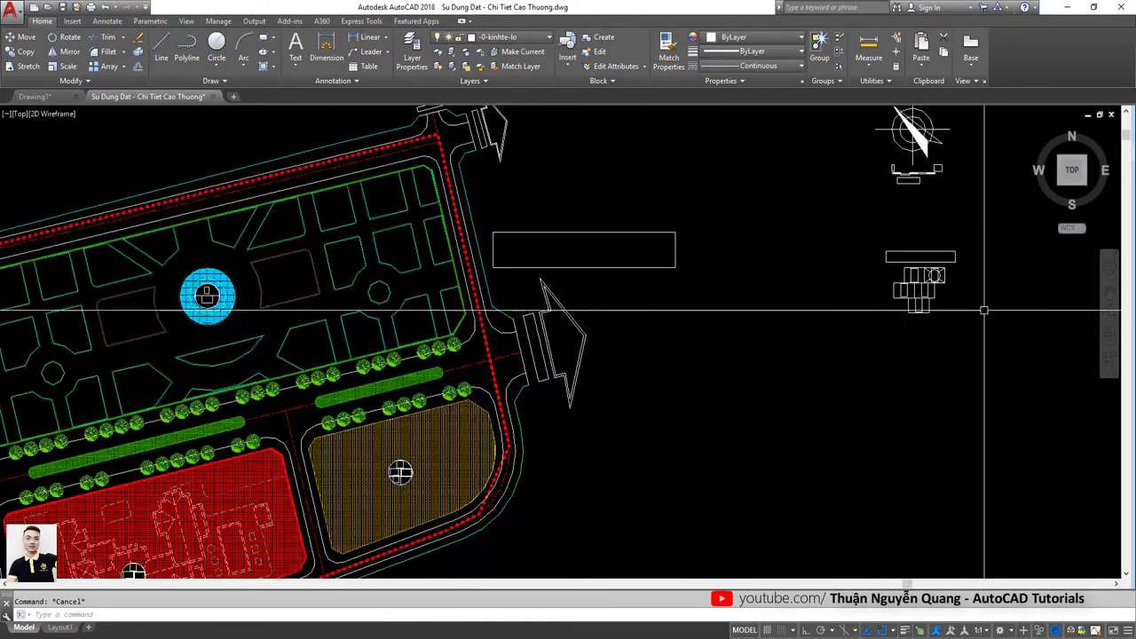
{"action": "left_click", "coordinate": [964, 222]}
{"action": "left_click", "coordinate": [900, 329]}
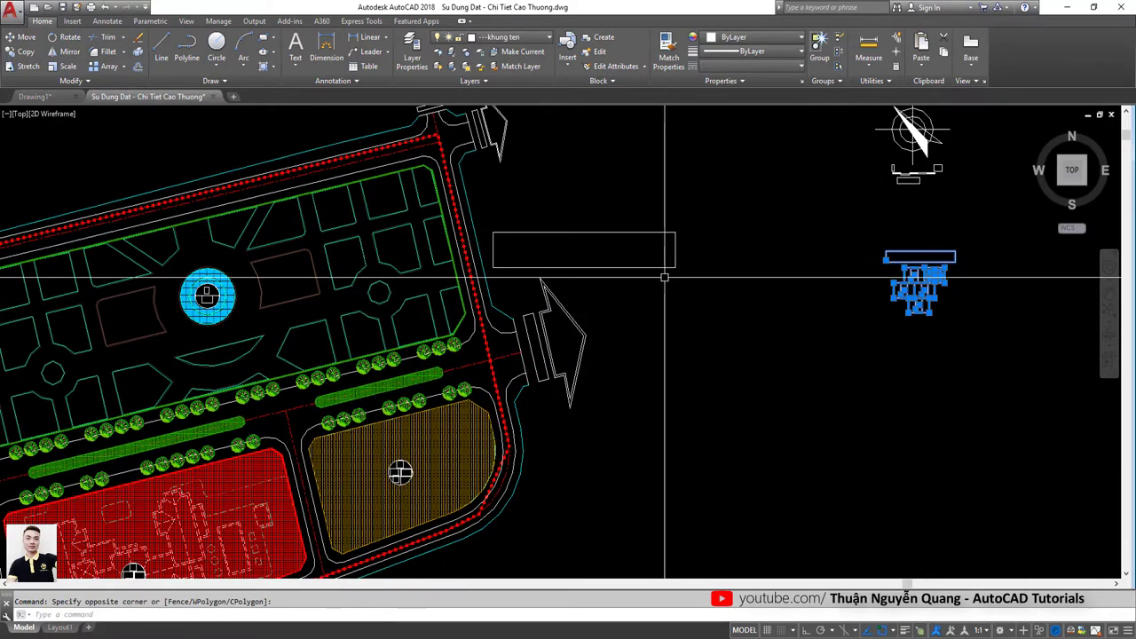
{"action": "middle_click_drag", "start_coordinate": [620, 279], "coordinate": [744, 341]}
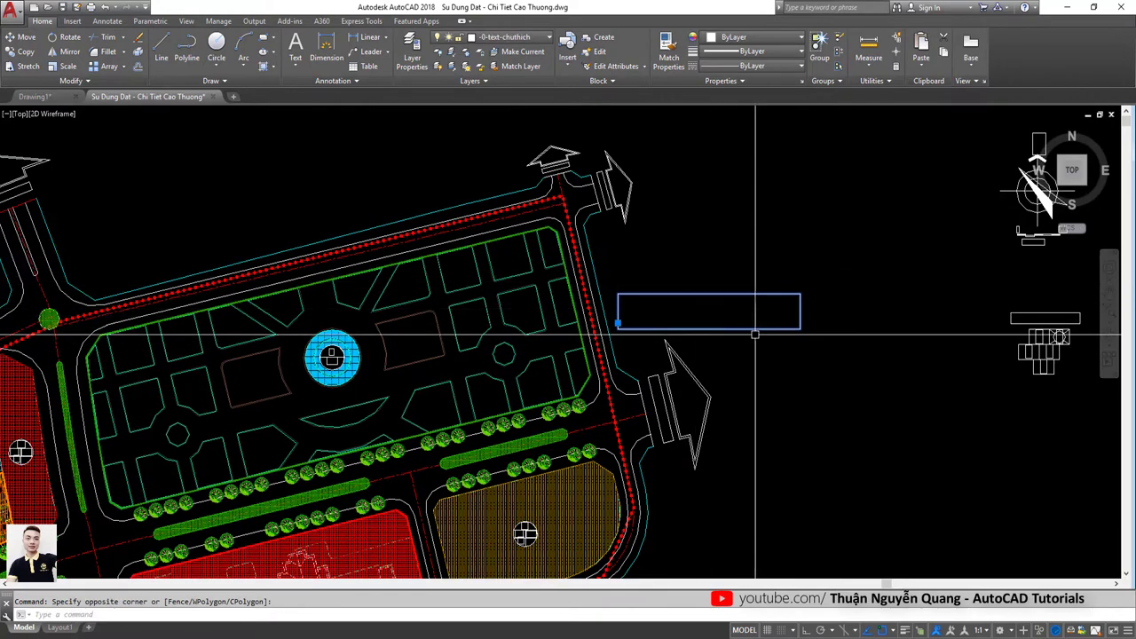
{"action": "scroll", "coordinate": [704, 306], "scroll_direction": "down", "scroll_amount": 2}
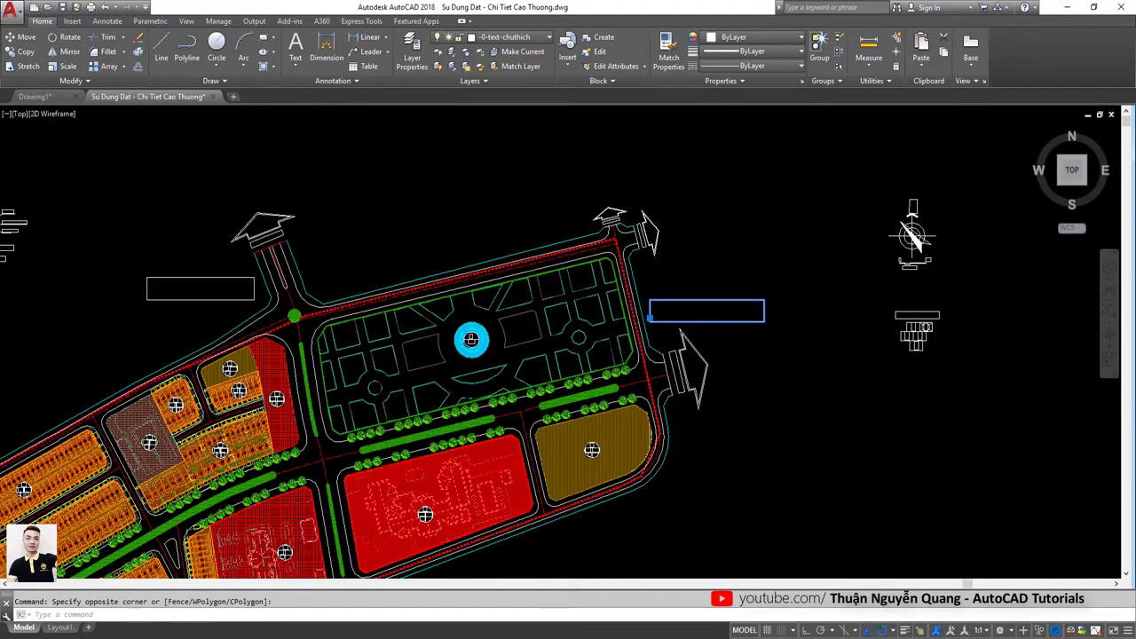
{"action": "scroll", "coordinate": [631, 317], "scroll_direction": "down", "scroll_amount": 2}
{"action": "scroll", "coordinate": [337, 300], "scroll_direction": "up", "scroll_amount": 4}
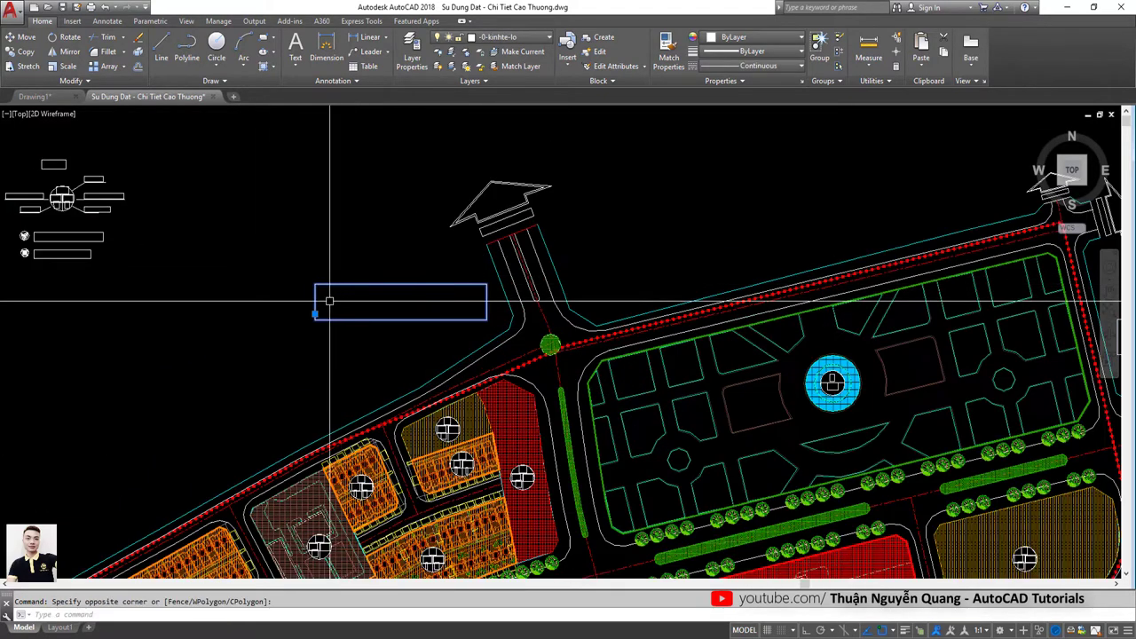
{"action": "middle_click_drag", "start_coordinate": [328, 300], "coordinate": [439, 294]}
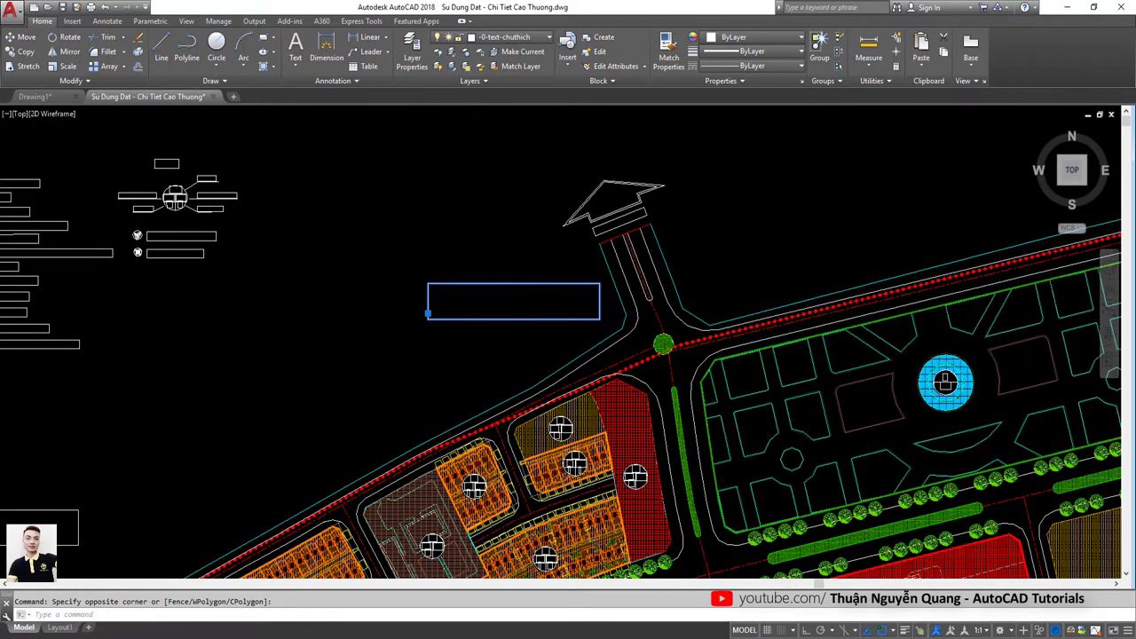
{"action": "key", "text": "Escape"}
{"action": "scroll", "coordinate": [494, 317], "scroll_direction": "down", "scroll_amount": 2}
{"action": "scroll", "coordinate": [376, 254], "scroll_direction": "up", "scroll_amount": 2}
{"action": "scroll", "coordinate": [375, 253], "scroll_direction": "up", "scroll_amount": 3}
{"action": "middle_click_drag", "start_coordinate": [391, 213], "coordinate": [395, 302]}
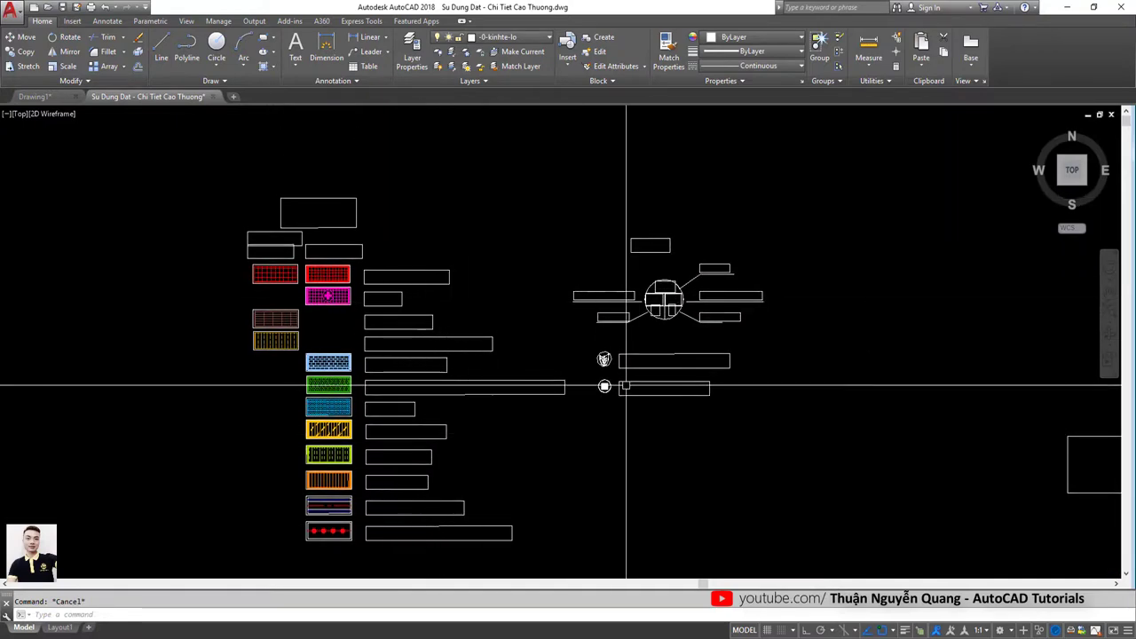
{"action": "scroll", "coordinate": [627, 387], "scroll_direction": "up", "scroll_amount": 3}
{"action": "scroll", "coordinate": [553, 317], "scroll_direction": "down", "scroll_amount": 5}
{"action": "middle_click_drag", "start_coordinate": [578, 353], "coordinate": [486, 328]}
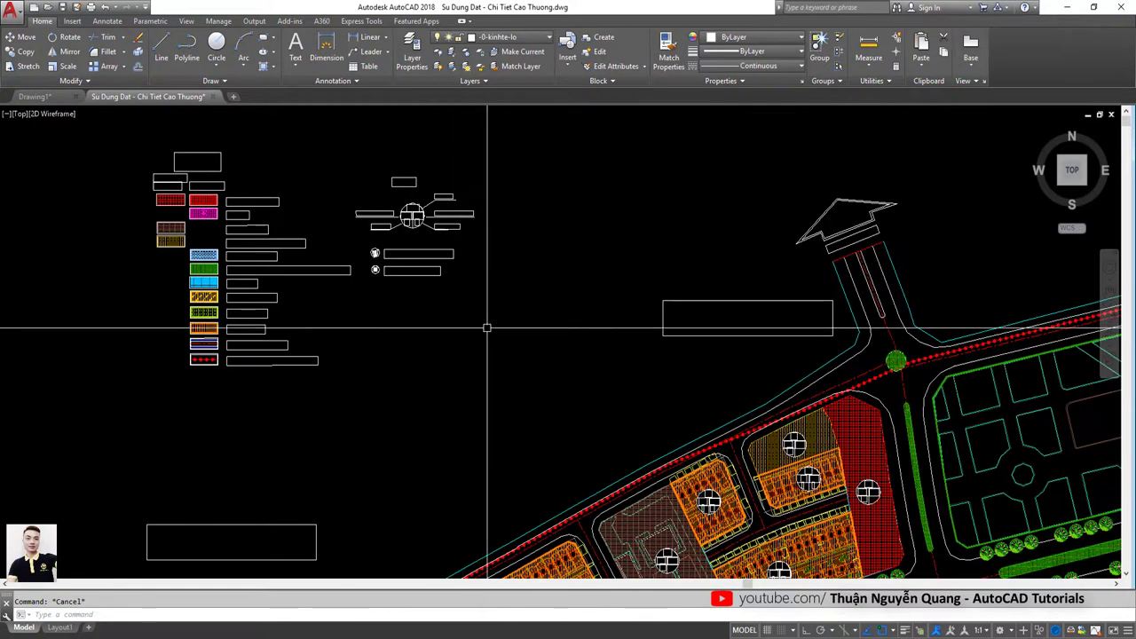
{"action": "scroll", "coordinate": [487, 328], "scroll_direction": "down", "scroll_amount": 4}
{"action": "scroll", "coordinate": [1015, 258], "scroll_direction": "down", "scroll_amount": 1}
{"action": "middle_click_drag", "start_coordinate": [1015, 258], "coordinate": [1012, 170]}
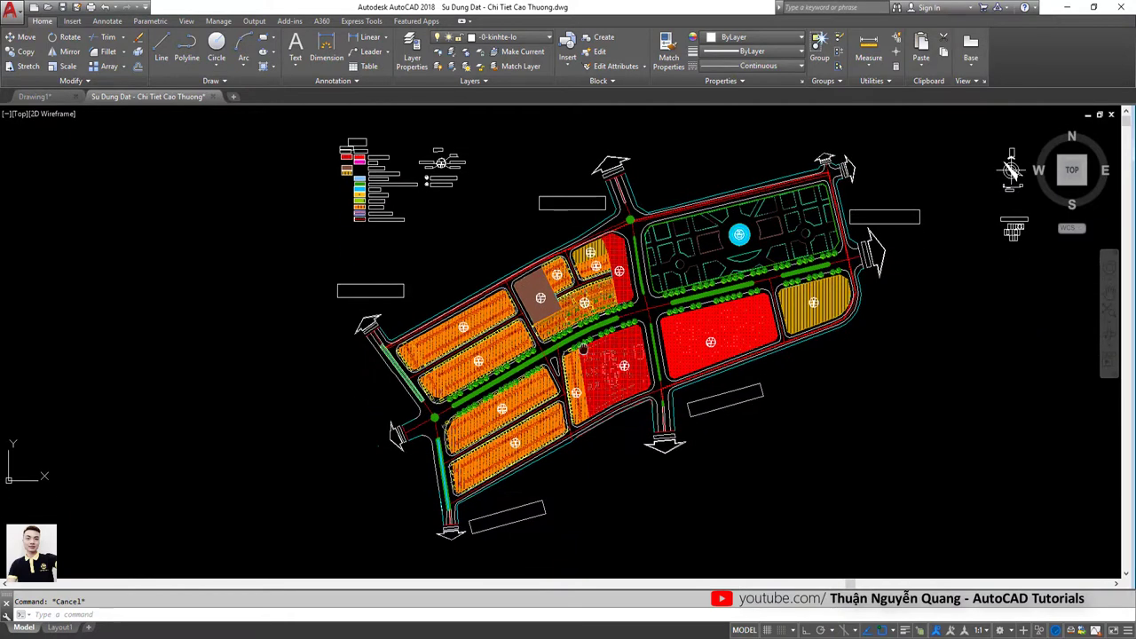
{"action": "middle_click_drag", "start_coordinate": [714, 352], "coordinate": [700, 401]}
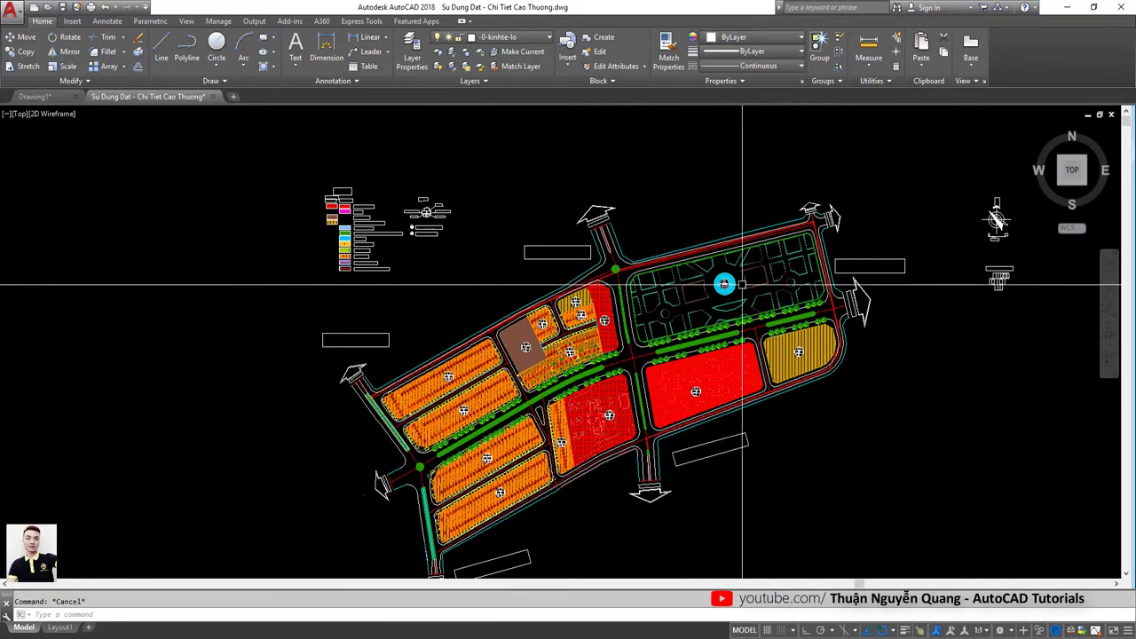
{"action": "scroll", "coordinate": [337, 242], "scroll_direction": "up", "scroll_amount": 3}
{"action": "scroll", "coordinate": [350, 222], "scroll_direction": "up", "scroll_amount": 2}
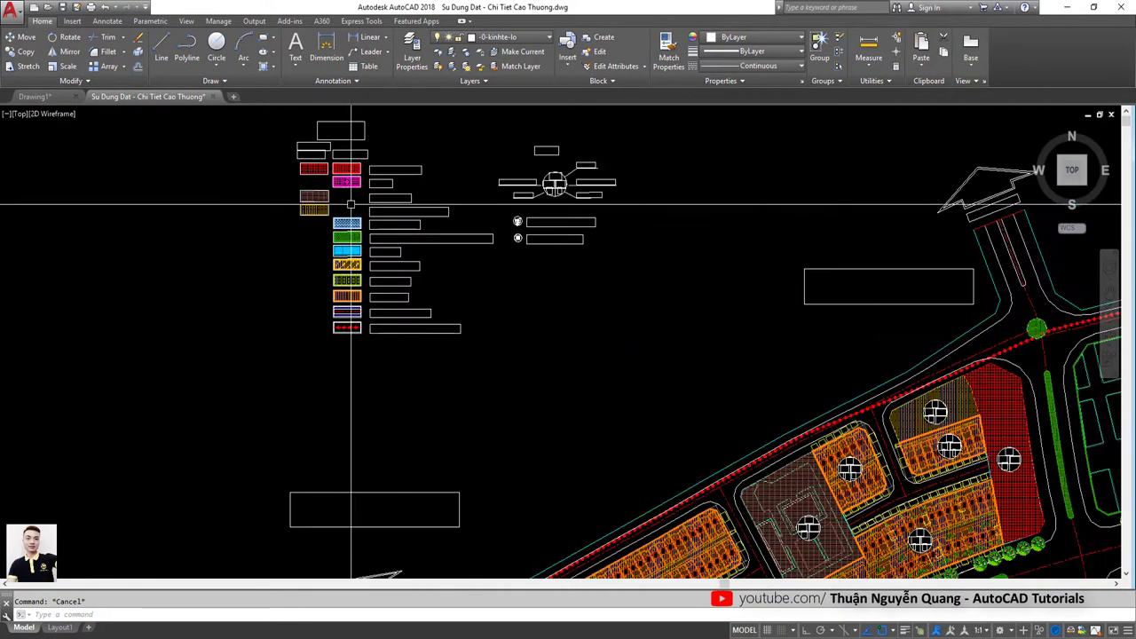
{"action": "scroll", "coordinate": [356, 213], "scroll_direction": "up", "scroll_amount": 1}
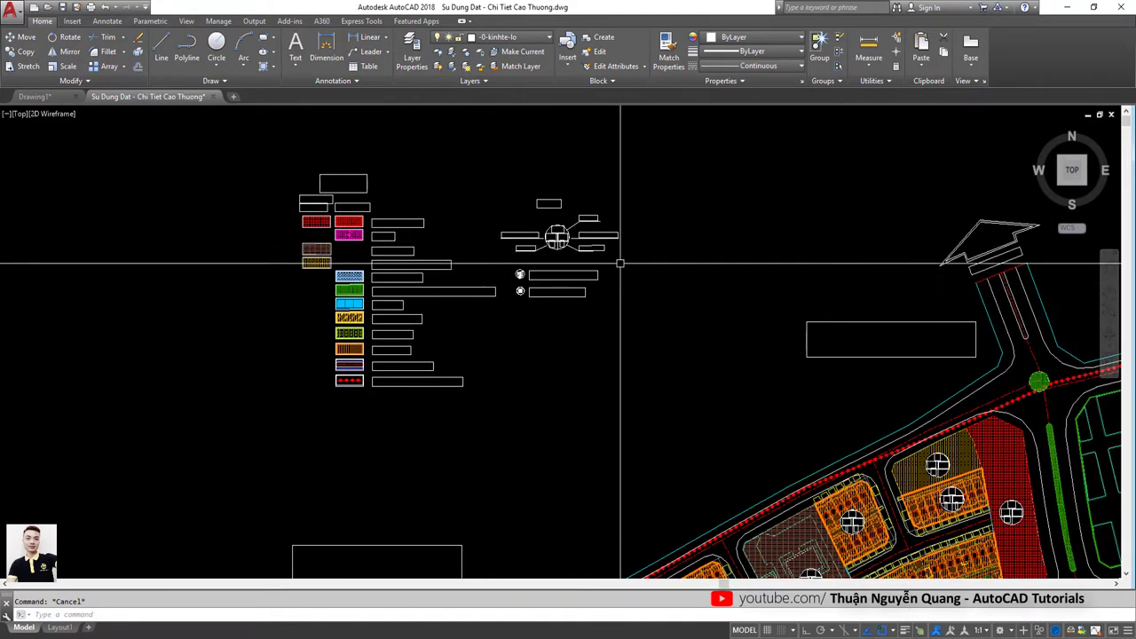
{"action": "middle_click_drag", "start_coordinate": [573, 333], "coordinate": [480, 310]}
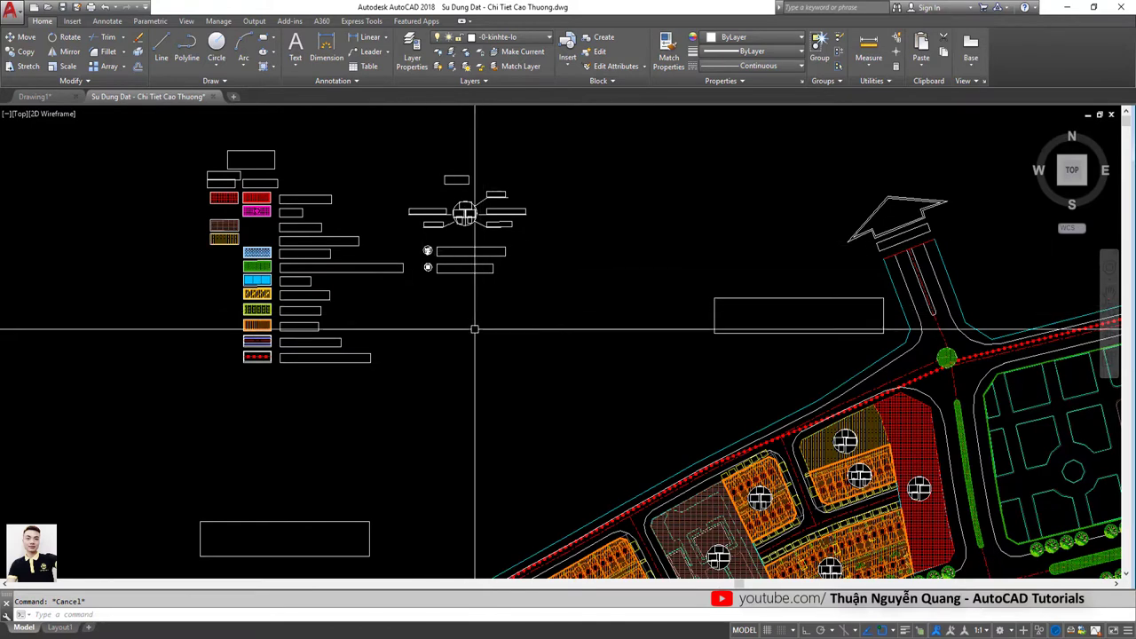
{"action": "scroll", "coordinate": [441, 300], "scroll_direction": "down", "scroll_amount": 2}
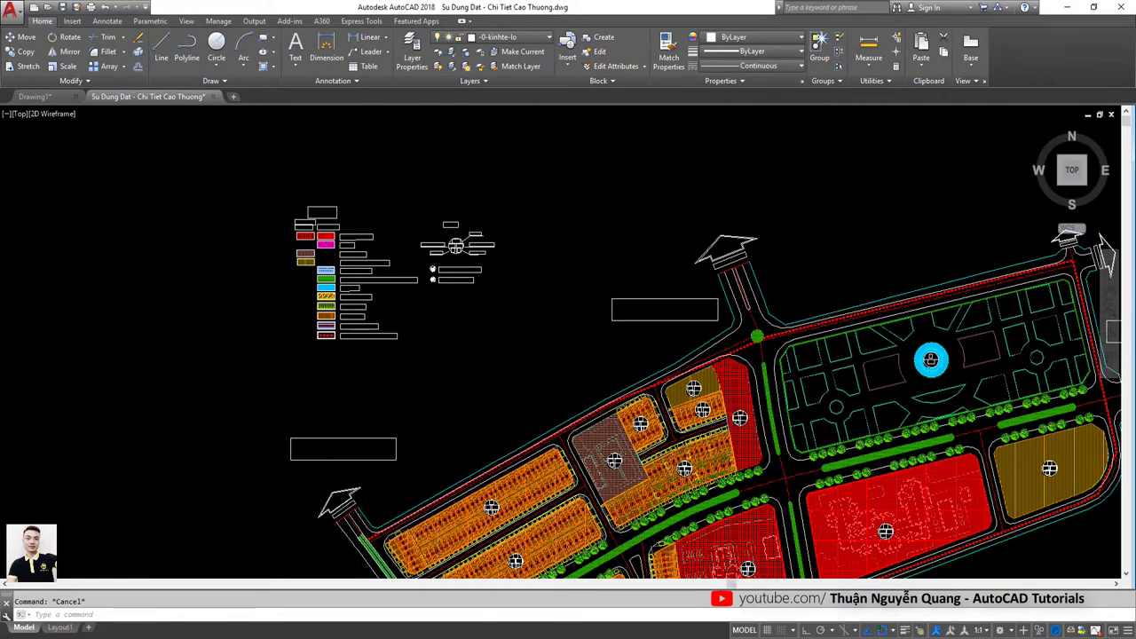
{"action": "scroll", "coordinate": [358, 308], "scroll_direction": "up", "scroll_amount": 2}
{"action": "middle_click_drag", "start_coordinate": [370, 238], "coordinate": [361, 278]}
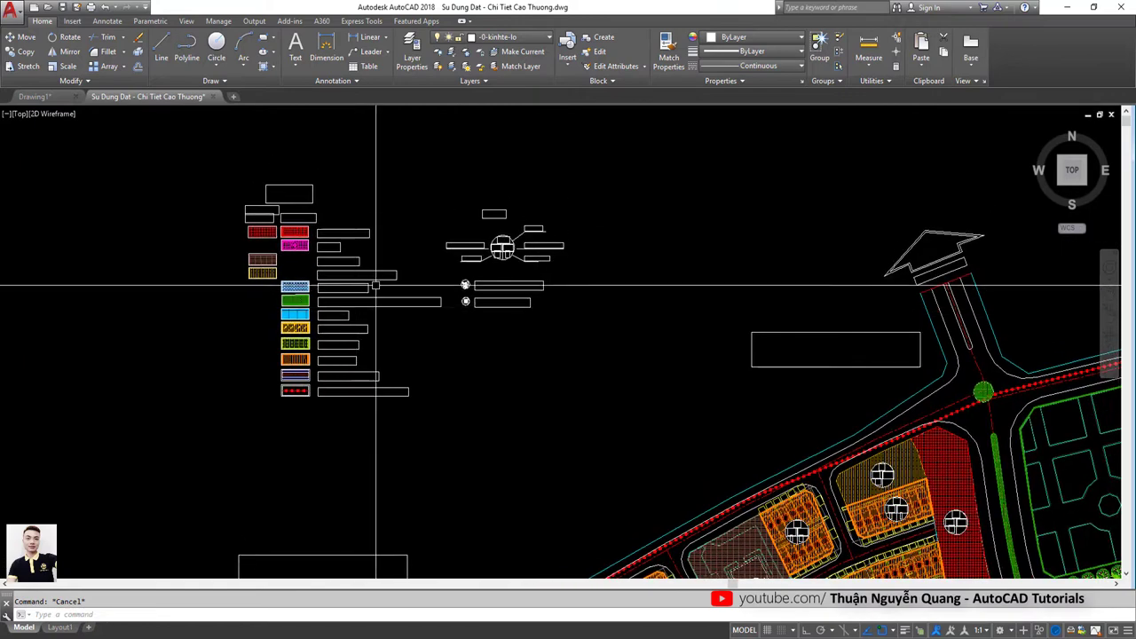
{"action": "scroll", "coordinate": [377, 264], "scroll_direction": "down", "scroll_amount": 3}
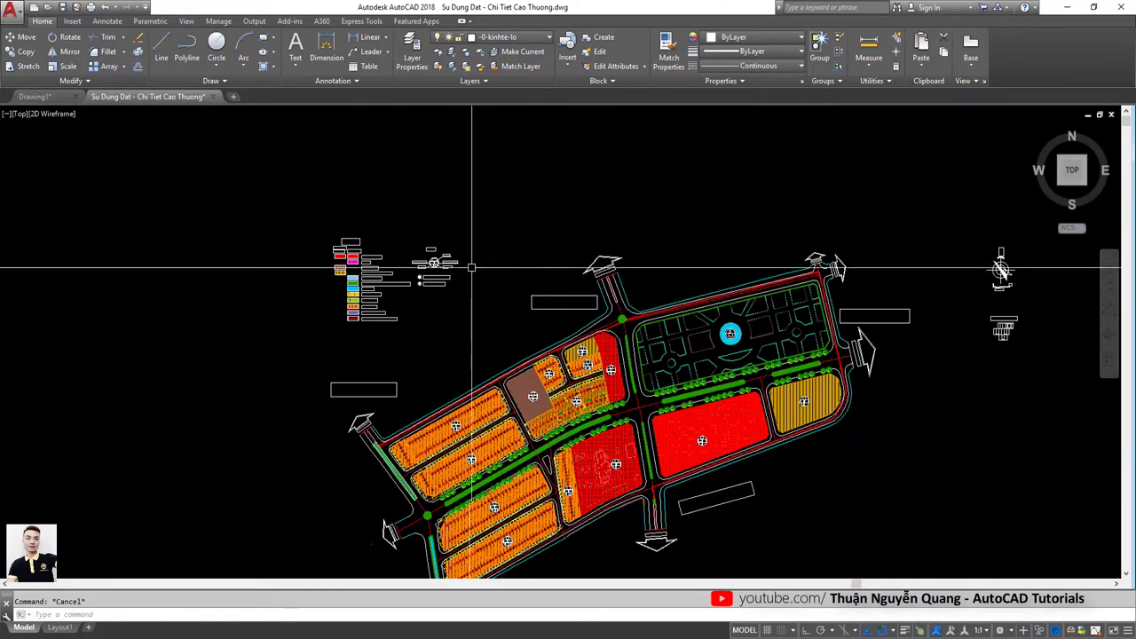
{"action": "middle_click_drag", "start_coordinate": [563, 429], "coordinate": [554, 405]}
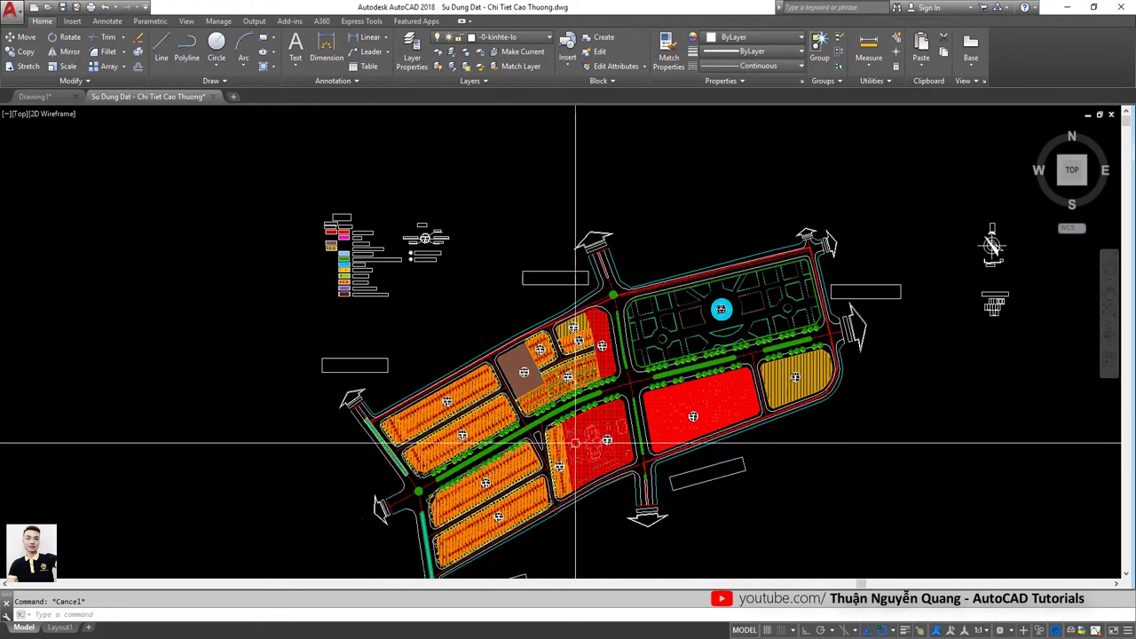
{"action": "scroll", "coordinate": [541, 470], "scroll_direction": "up", "scroll_amount": 2}
{"action": "scroll", "coordinate": [534, 448], "scroll_direction": "up", "scroll_amount": 2}
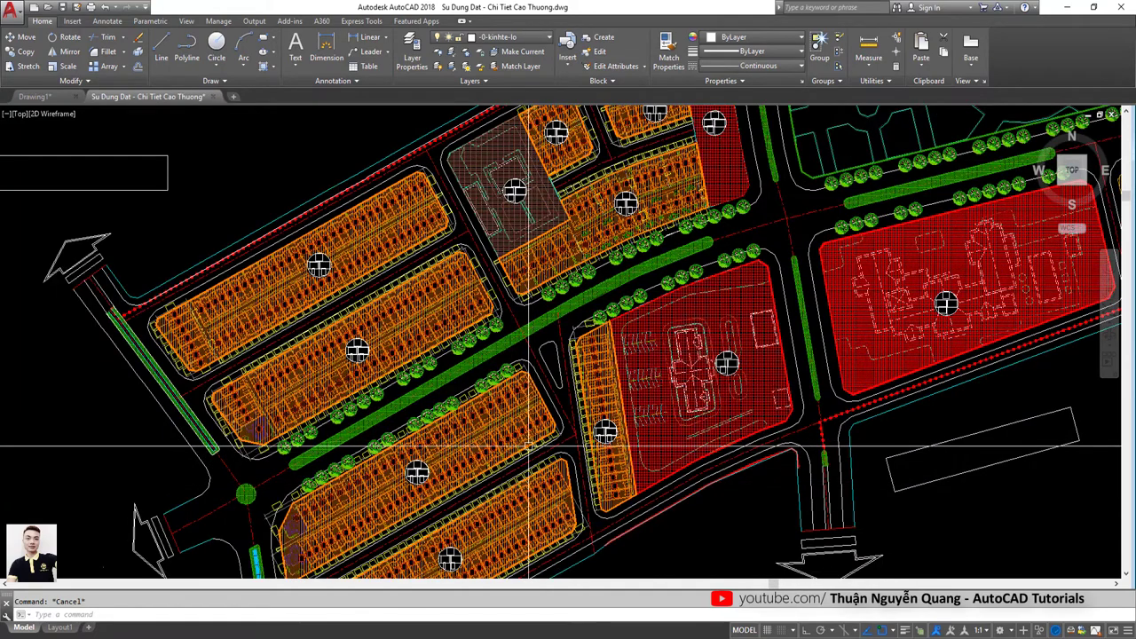
- Pan and zoom around the land-use site plan, moving down toward the legend area
{"action": "scroll", "coordinate": [432, 449], "scroll_direction": "down", "scroll_amount": 3}
{"action": "scroll", "coordinate": [399, 426], "scroll_direction": "down", "scroll_amount": 2}
{"action": "middle_click_drag", "start_coordinate": [363, 230], "coordinate": [363, 274]}
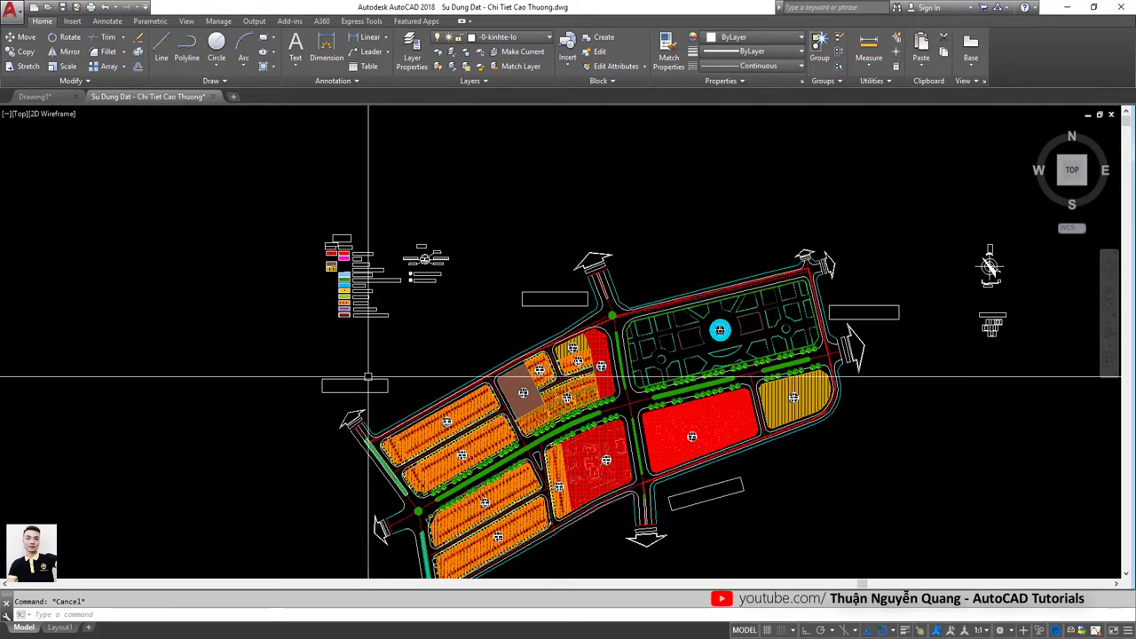
{"action": "scroll", "coordinate": [368, 361], "scroll_direction": "up", "scroll_amount": 2}
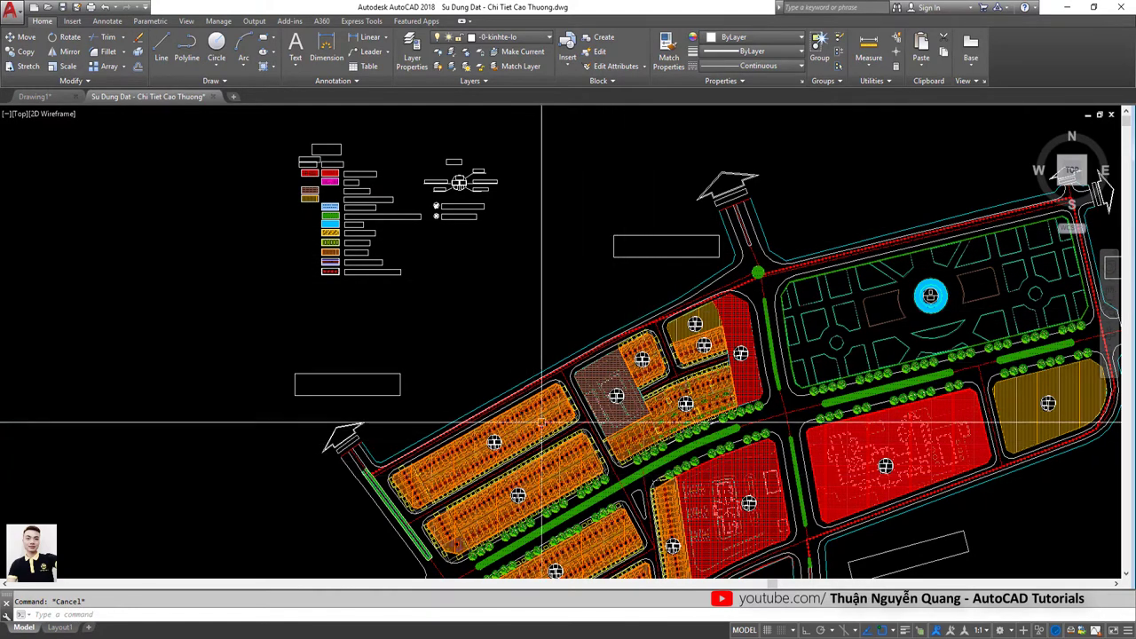
{"action": "middle_click_drag", "start_coordinate": [477, 331], "coordinate": [487, 412]}
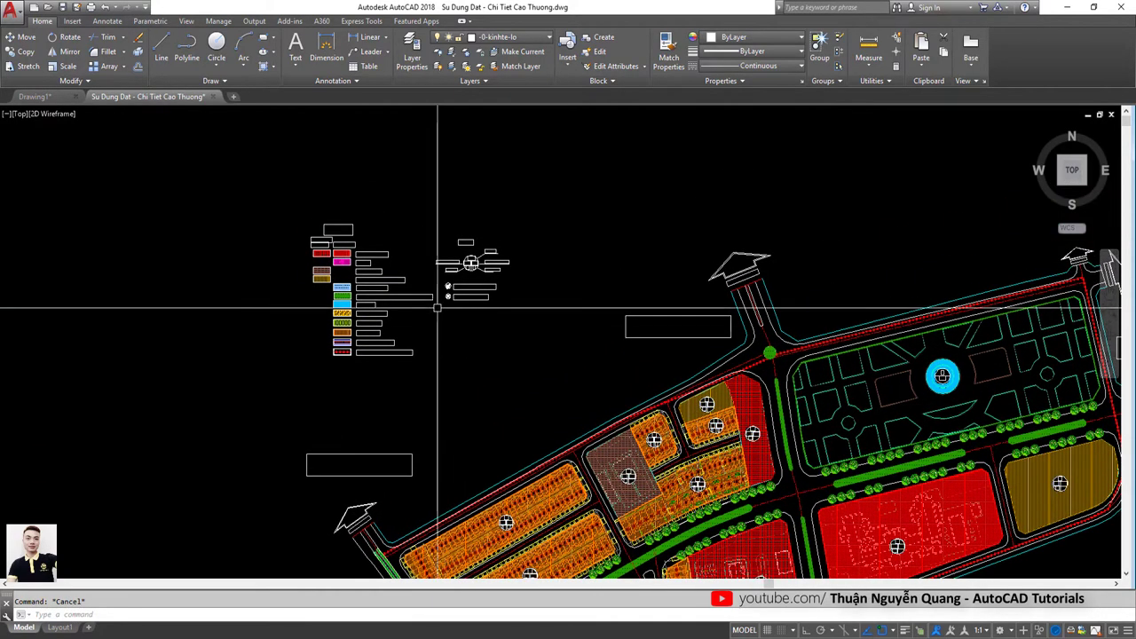
{"action": "scroll", "coordinate": [376, 267], "scroll_direction": "up", "scroll_amount": 4}
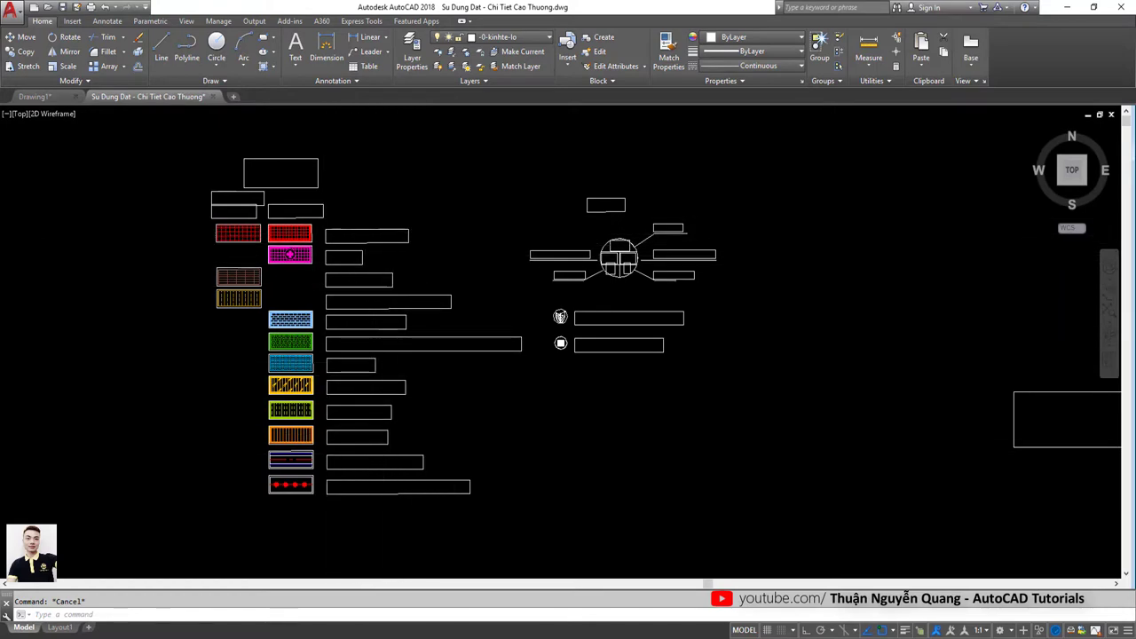
{"action": "scroll", "coordinate": [420, 289], "scroll_direction": "down", "scroll_amount": 4}
{"action": "scroll", "coordinate": [482, 324], "scroll_direction": "down", "scroll_amount": 3}
{"action": "scroll", "coordinate": [482, 324], "scroll_direction": "down", "scroll_amount": 2}
{"action": "scroll", "coordinate": [562, 373], "scroll_direction": "up", "scroll_amount": 2}
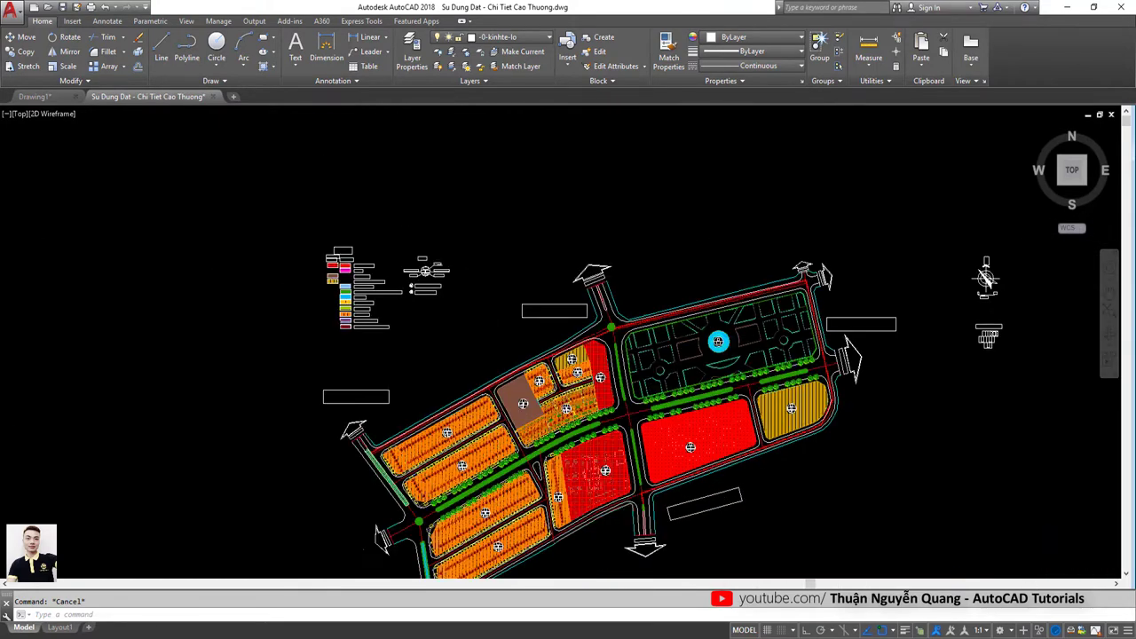
{"action": "scroll", "coordinate": [562, 374], "scroll_direction": "up", "scroll_amount": 3}
- Zoom in on the KÝ HIỆU legend so its empty label rectangles fill the view
{"action": "middle_click_drag", "start_coordinate": [562, 374], "coordinate": [575, 392]}
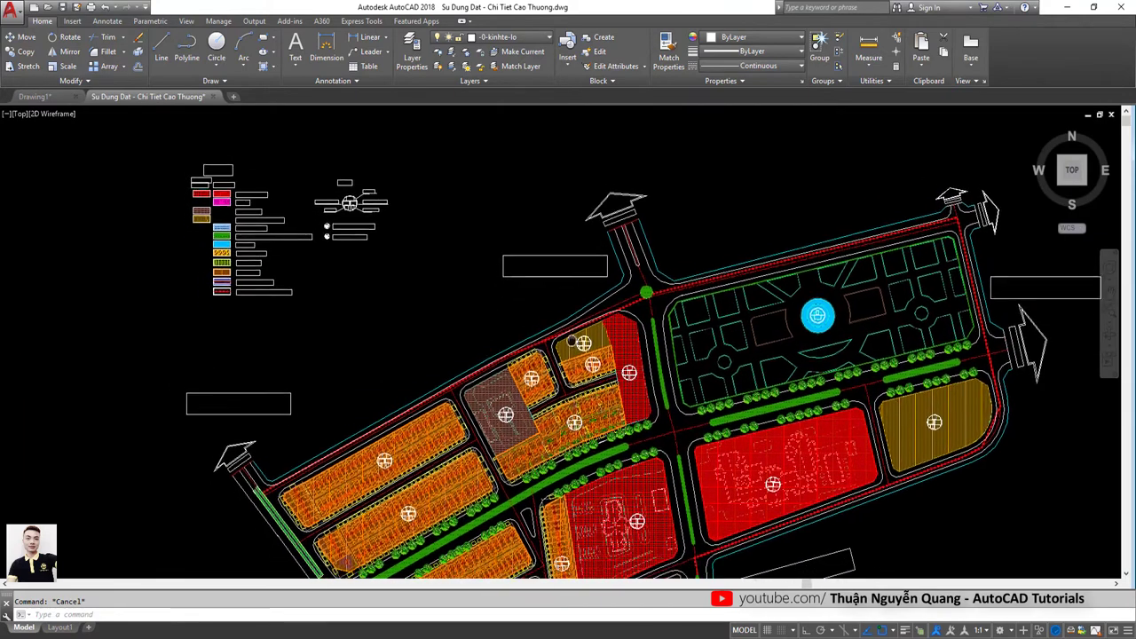
{"action": "scroll", "coordinate": [575, 392], "scroll_direction": "down", "scroll_amount": 2}
{"action": "middle_click_drag", "start_coordinate": [992, 266], "coordinate": [995, 221]}
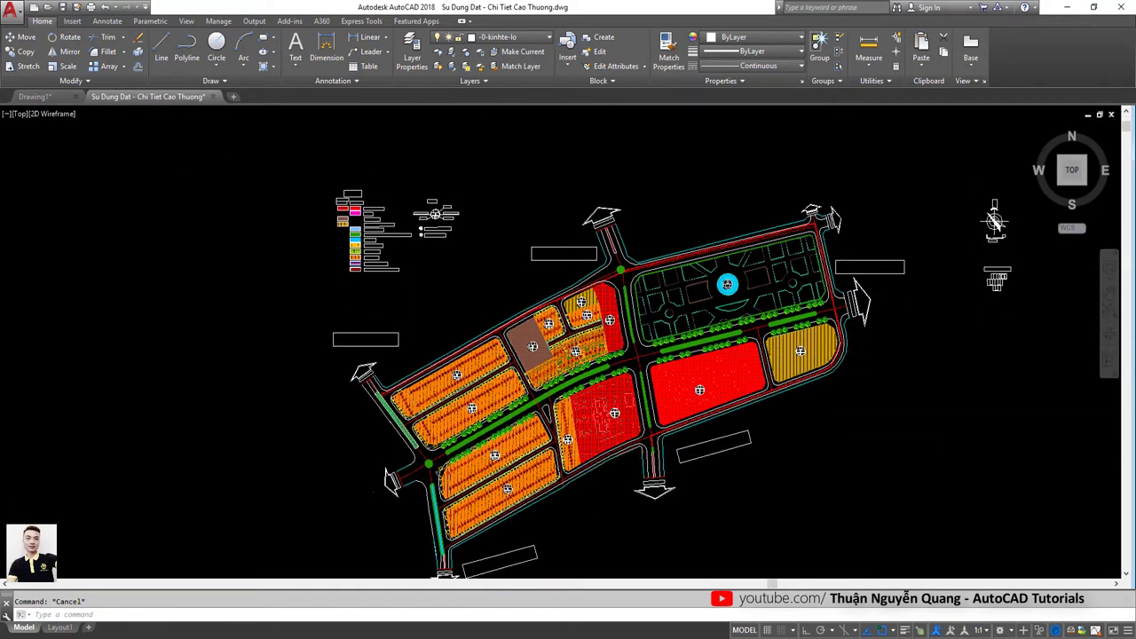
{"action": "scroll", "coordinate": [389, 338], "scroll_direction": "up", "scroll_amount": 2}
{"action": "middle_click_drag", "start_coordinate": [406, 246], "coordinate": [457, 393]}
{"action": "scroll", "coordinate": [418, 368], "scroll_direction": "up", "scroll_amount": 1}
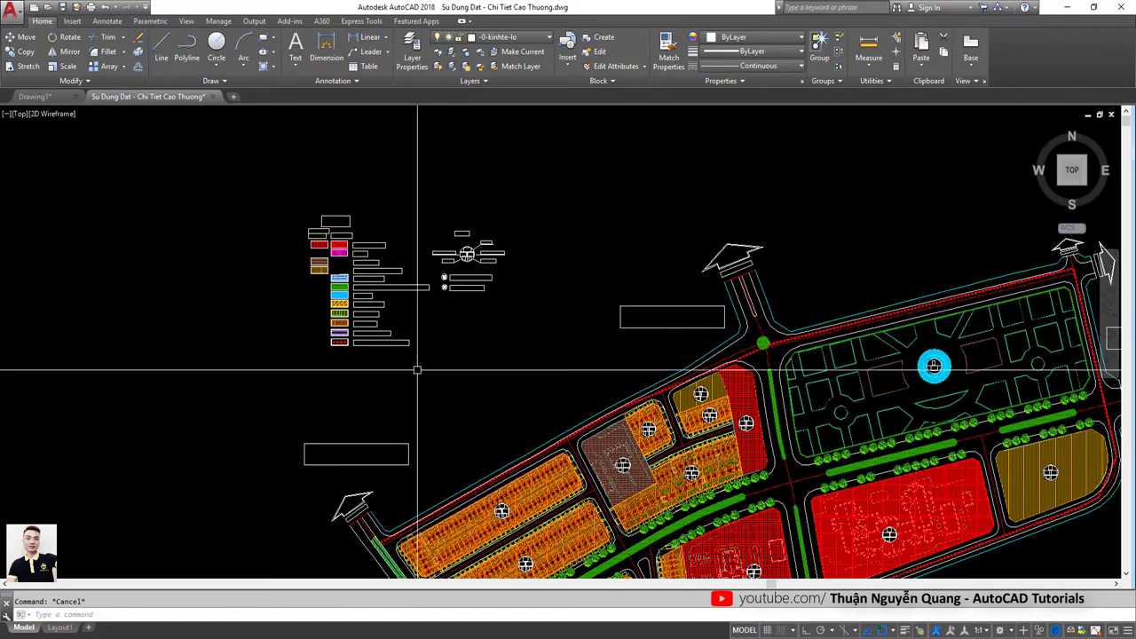
{"action": "scroll", "coordinate": [436, 303], "scroll_direction": "up", "scroll_amount": 2}
{"action": "middle_click_drag", "start_coordinate": [437, 302], "coordinate": [498, 367]}
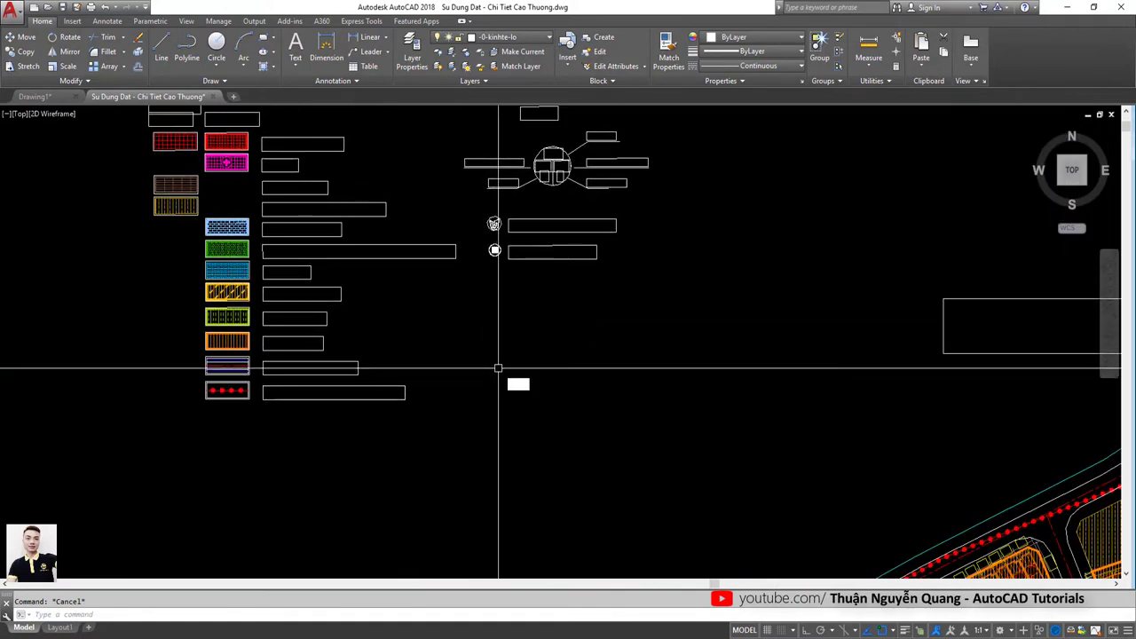
- Turn quick-text display off with QTEXT set to OFF
{"action": "type", "text": "QTEX"}
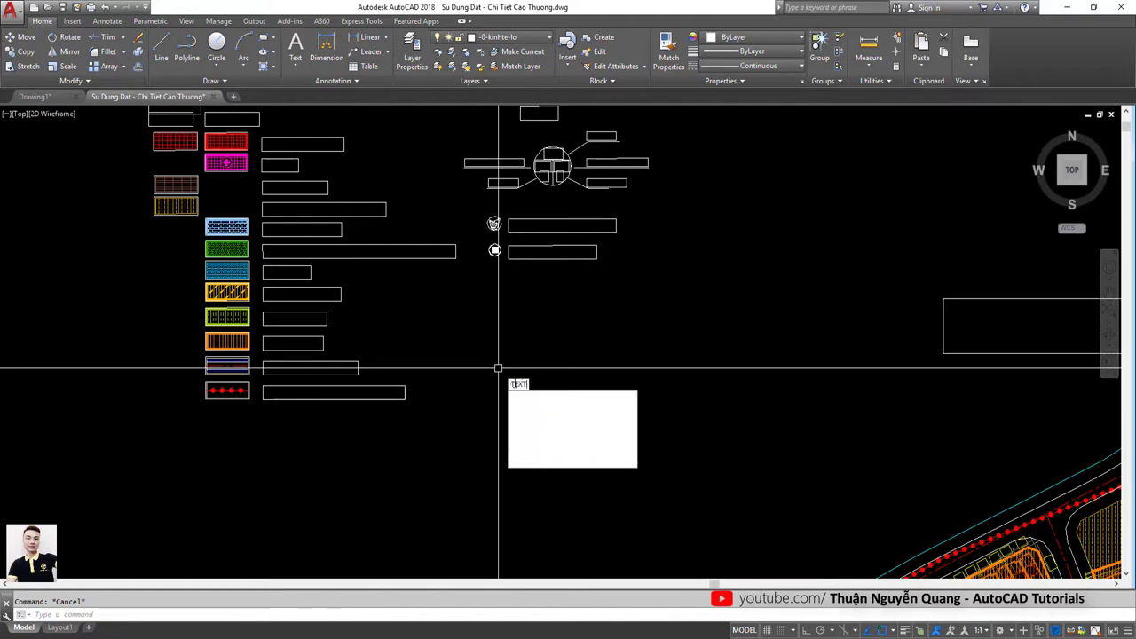
{"action": "type", "text": "T"}
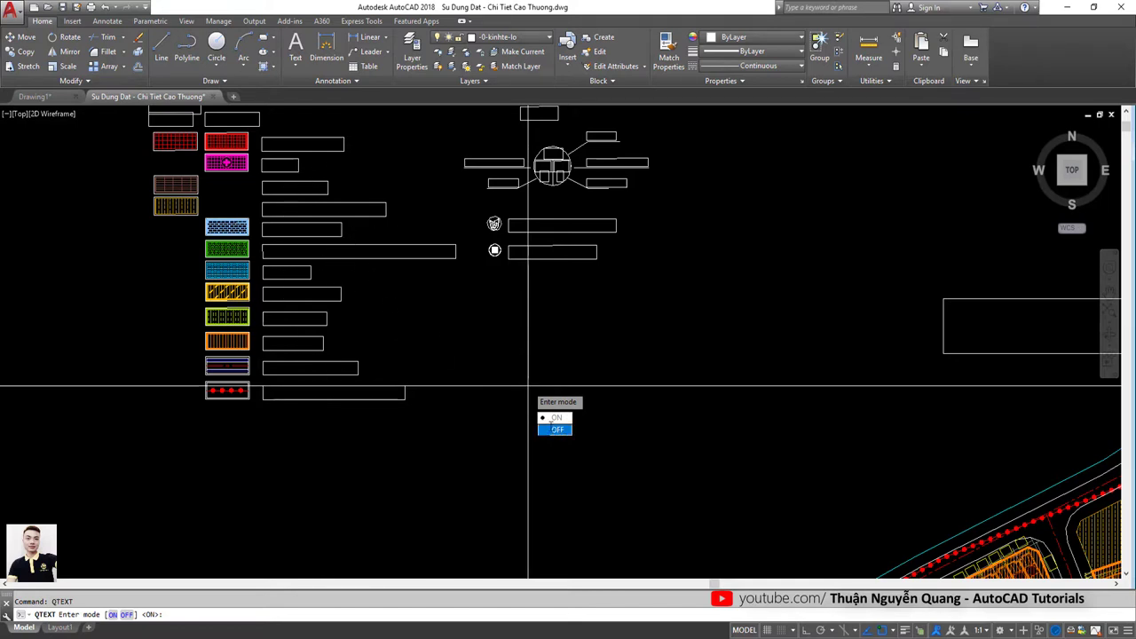
{"action": "type", "text": "of"}
{"action": "scroll", "coordinate": [497, 355], "scroll_direction": "down", "scroll_amount": 4}
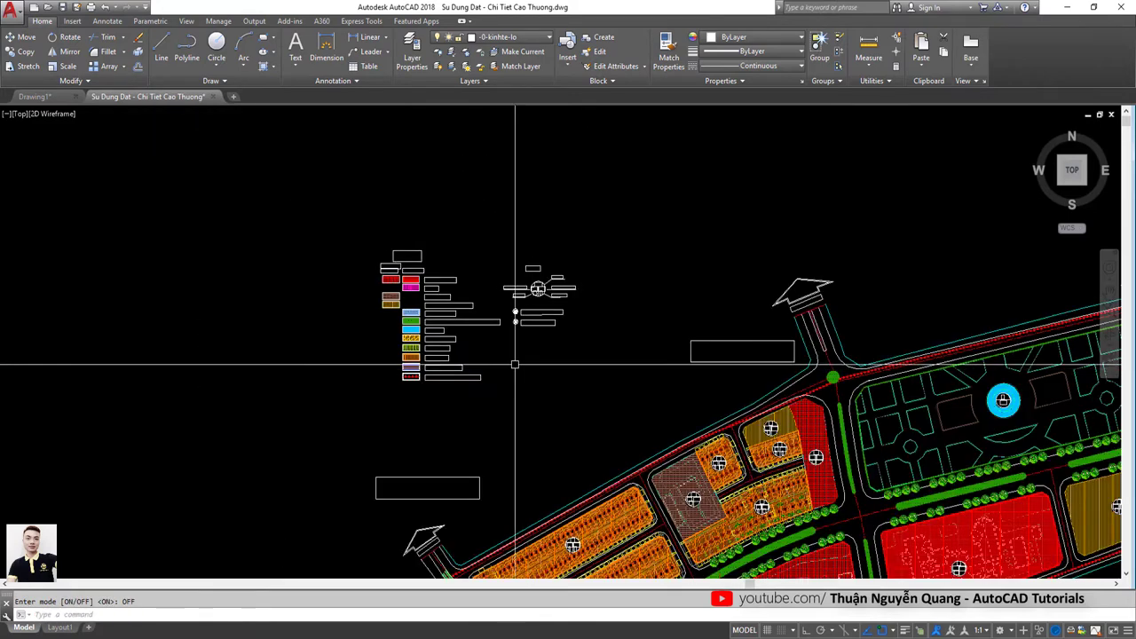
{"action": "middle_click_drag", "start_coordinate": [530, 359], "coordinate": [473, 305]}
{"action": "type", "text": "RE"}
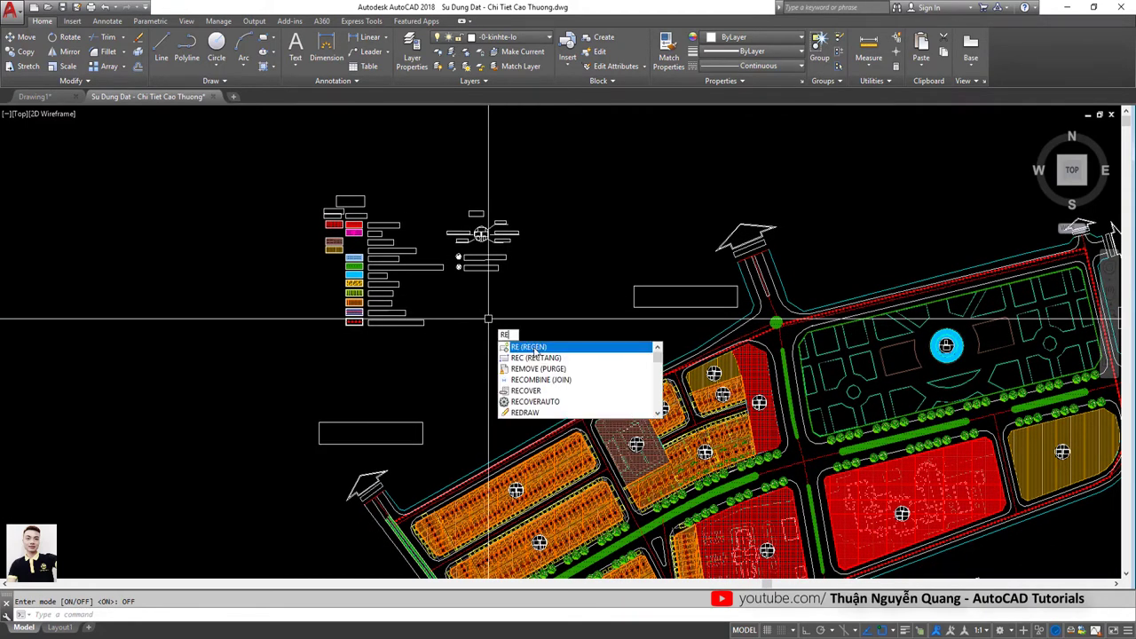
{"action": "left_click", "coordinate": [535, 352]}
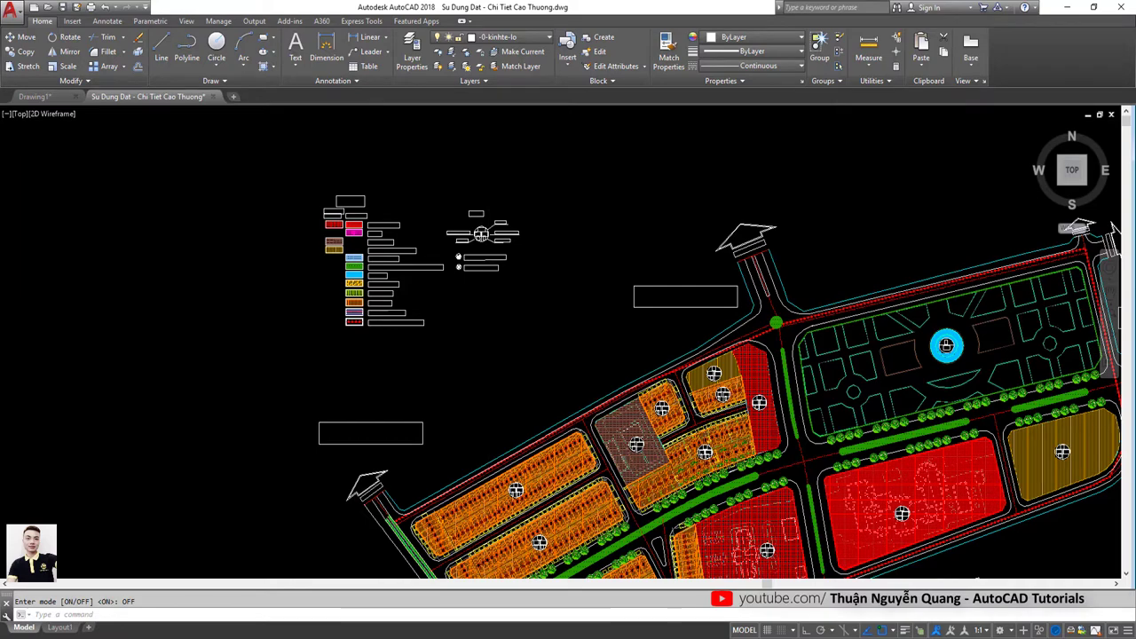
- Regenerate with RE and pan to check that labels like ĐI XÃ LIÊN SƠN now show
{"action": "type", "text": "re"}
{"action": "key", "text": "Return"}
{"action": "middle_click_drag", "start_coordinate": [701, 327], "coordinate": [622, 338]}
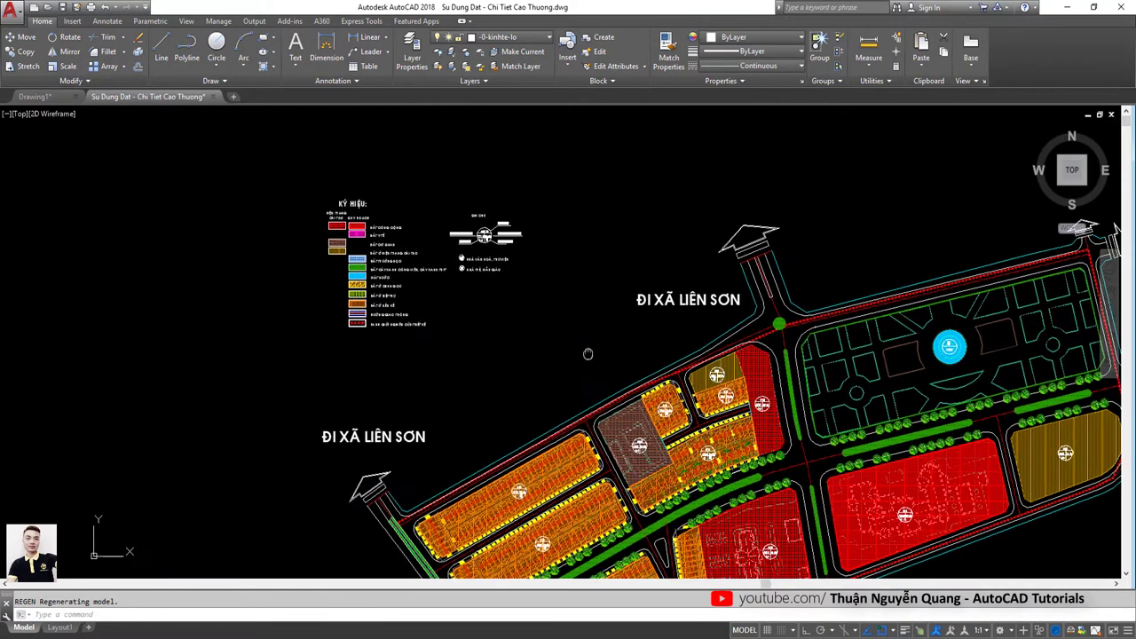
{"action": "middle_click_drag", "start_coordinate": [504, 363], "coordinate": [588, 352]}
- Zoom in to inspect the readable labels and cancel an accidental selection with Esc
{"action": "middle_click_drag", "start_coordinate": [520, 342], "coordinate": [514, 356]}
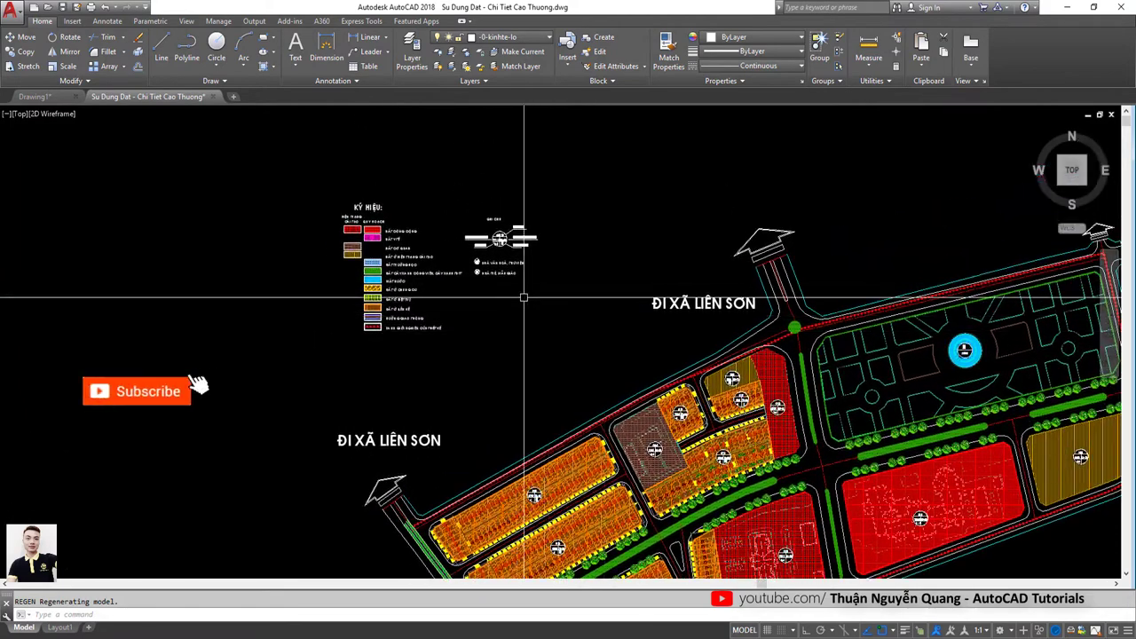
{"action": "scroll", "coordinate": [543, 311], "scroll_direction": "down", "scroll_amount": 2}
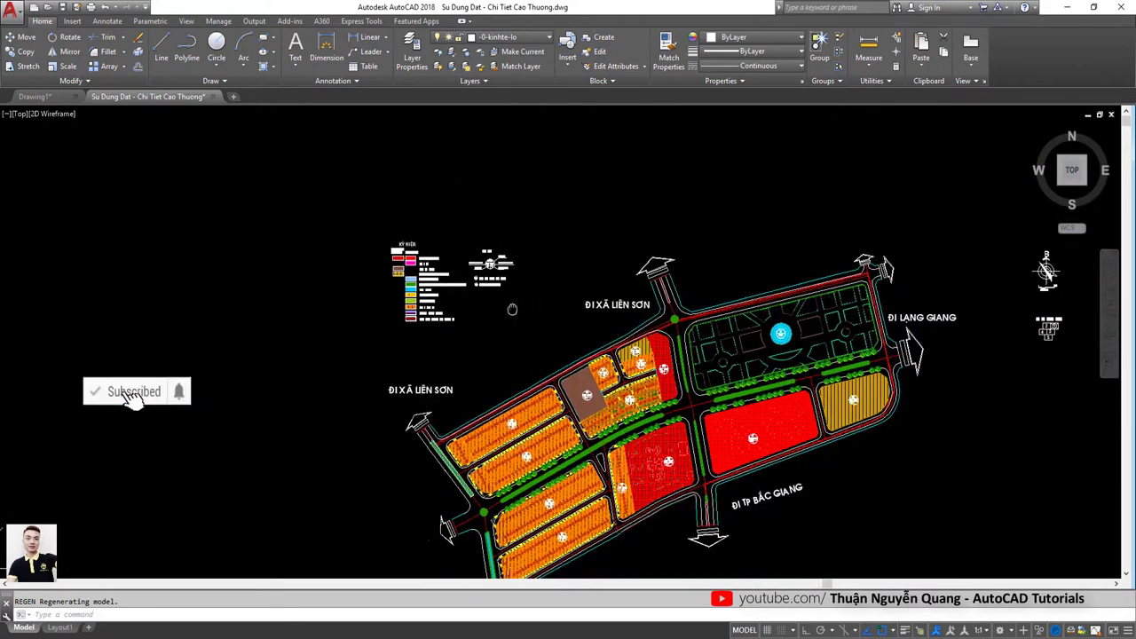
{"action": "middle_click_drag", "start_coordinate": [542, 307], "coordinate": [444, 306]}
{"action": "scroll", "coordinate": [537, 302], "scroll_direction": "up", "scroll_amount": 4}
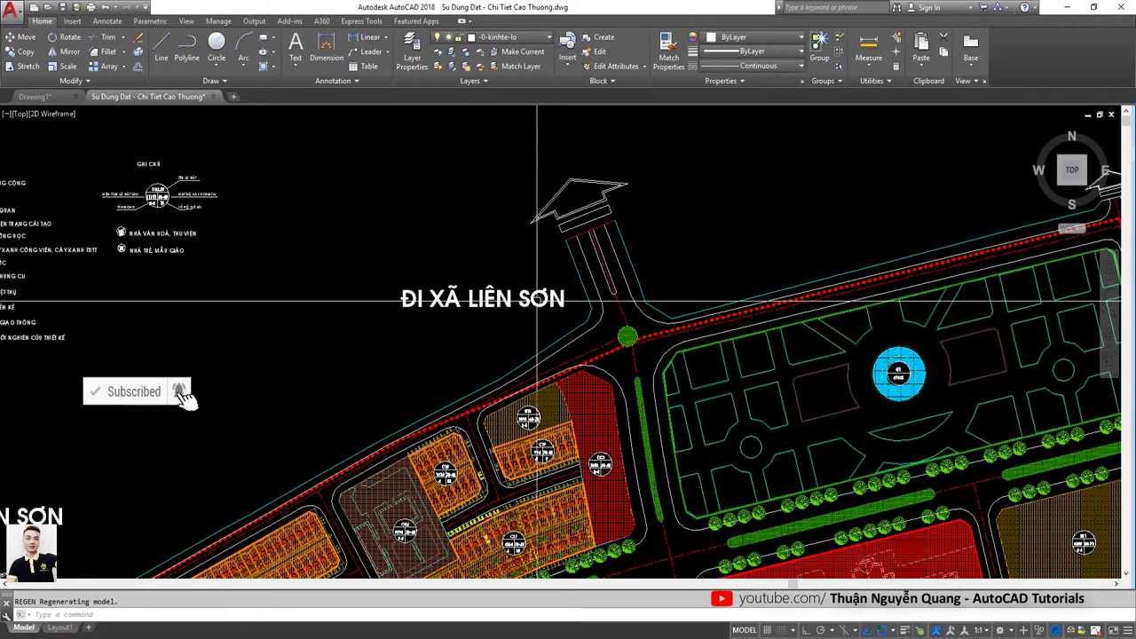
{"action": "scroll", "coordinate": [705, 434], "scroll_direction": "up", "scroll_amount": 3}
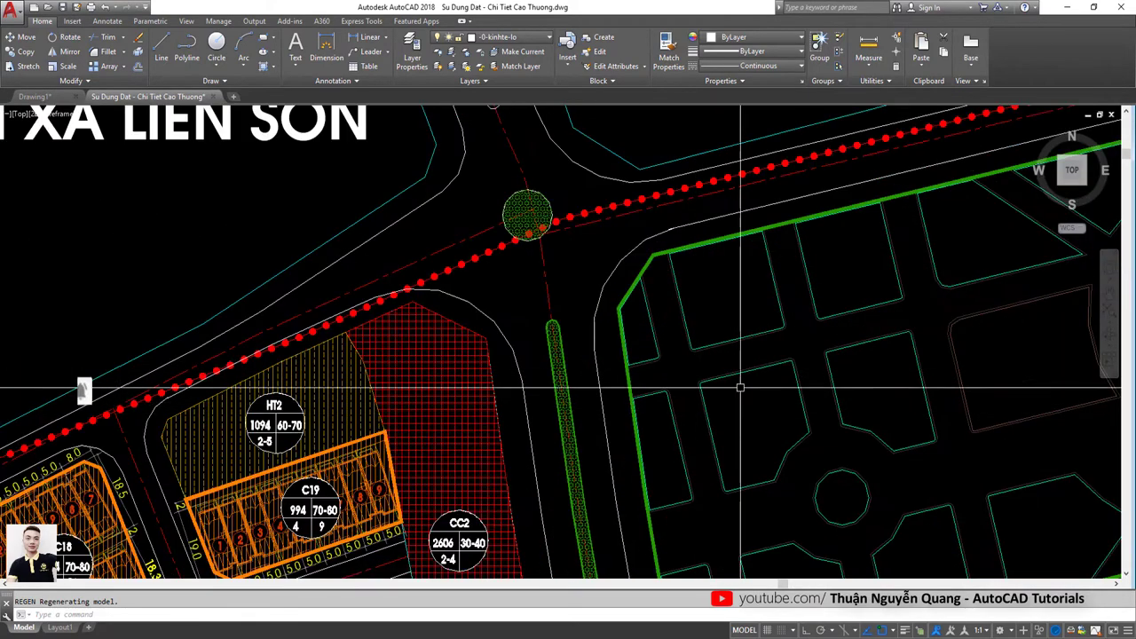
{"action": "left_click", "coordinate": [738, 380]}
{"action": "left_click", "coordinate": [642, 430]}
{"action": "key", "text": "Escape"}
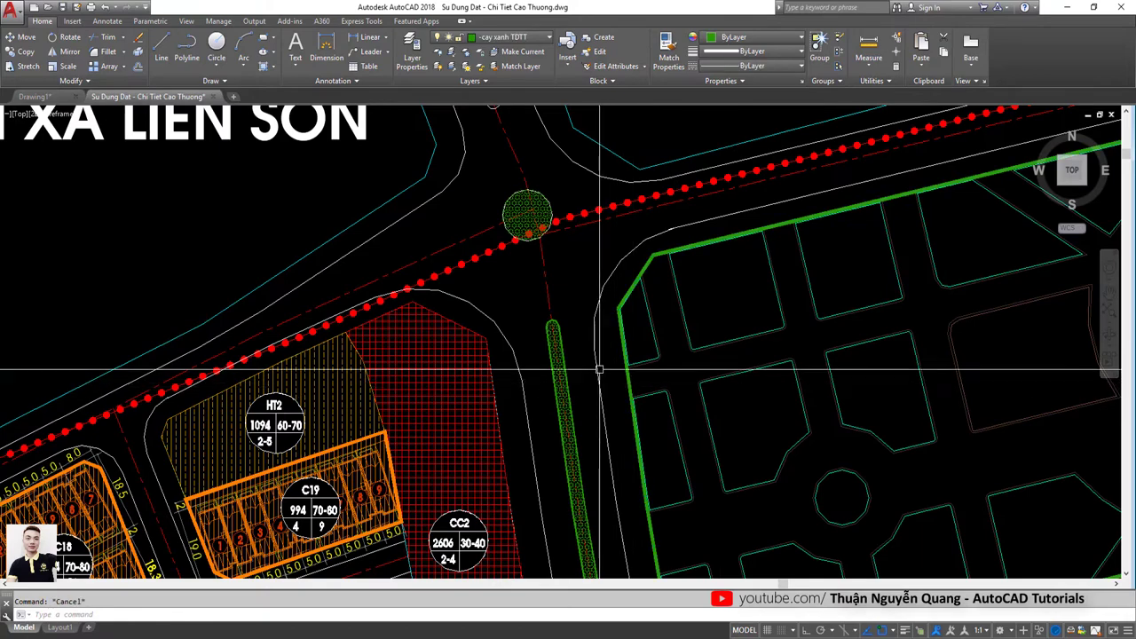
- Zoom out and centre the full plan, showing the legend and road labels like ĐI LẠNG GIANG
{"action": "scroll", "coordinate": [613, 348], "scroll_direction": "down", "scroll_amount": 4}
{"action": "middle_click_drag", "start_coordinate": [137, 249], "coordinate": [396, 319]}
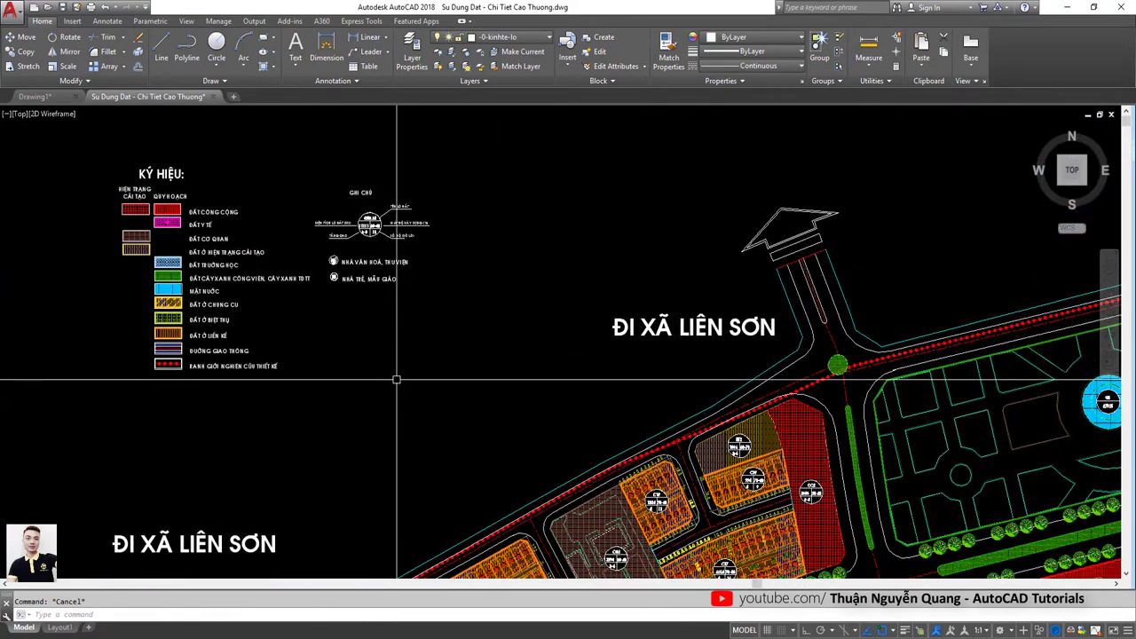
{"action": "scroll", "coordinate": [435, 293], "scroll_direction": "down", "scroll_amount": 2}
{"action": "scroll", "coordinate": [435, 293], "scroll_direction": "down", "scroll_amount": 1}
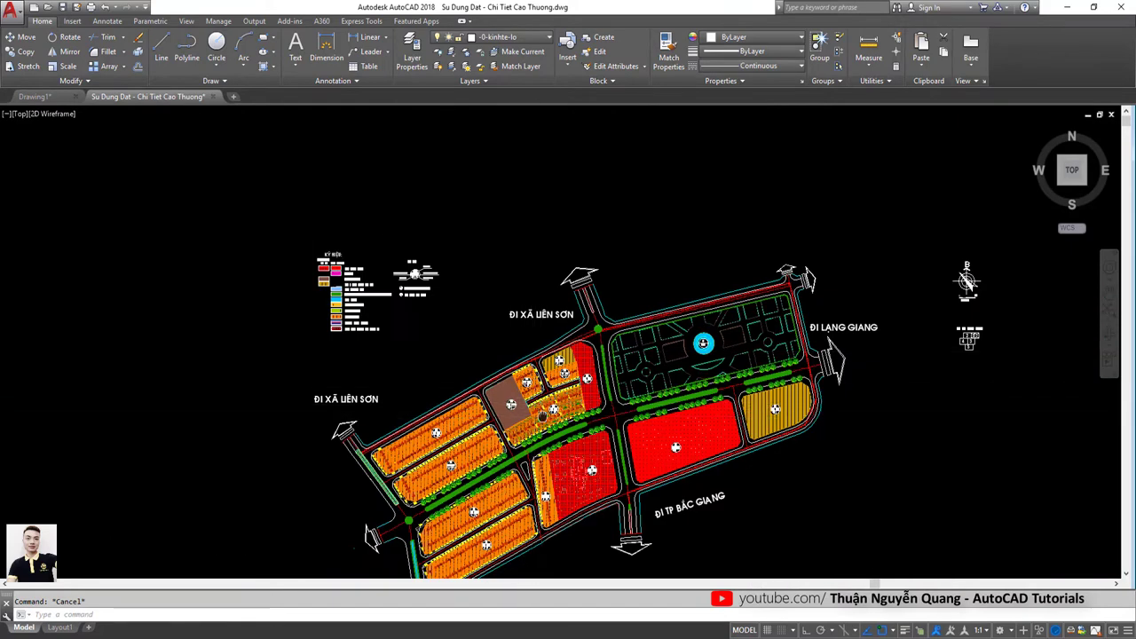
{"action": "scroll", "coordinate": [435, 293], "scroll_direction": "down", "scroll_amount": 1}
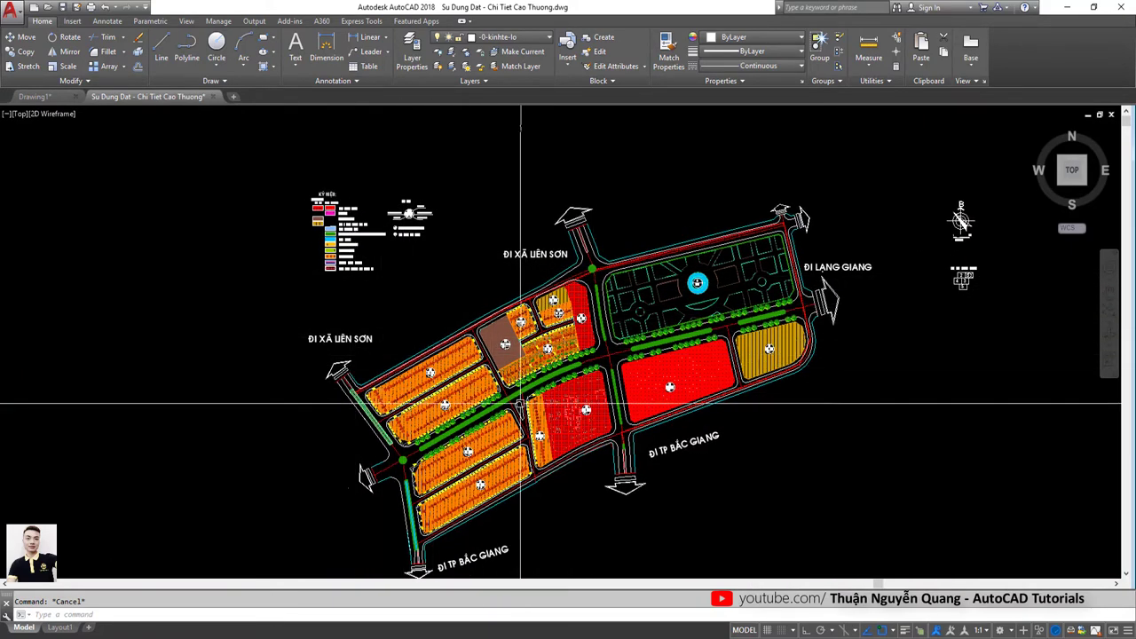
{"action": "middle_click_drag", "start_coordinate": [485, 343], "coordinate": [408, 317]}
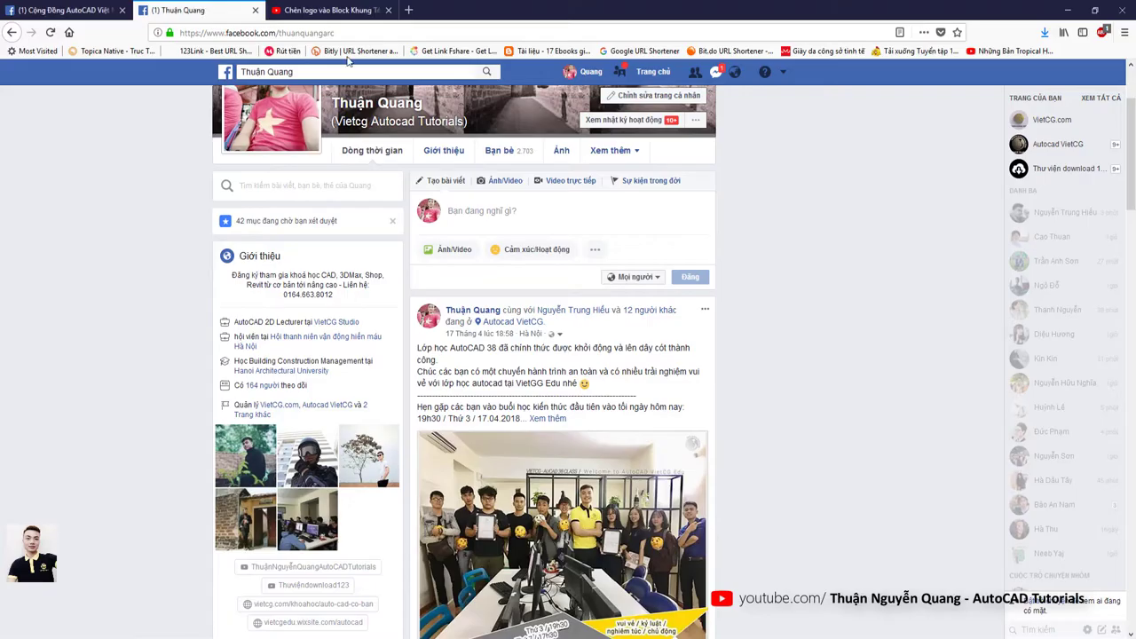
- Go to the AutoCAD Tutorials channel home page through My channel in the YouTube account menu
{"action": "scroll", "coordinate": [413, 222], "scroll_direction": "up", "scroll_amount": 3}
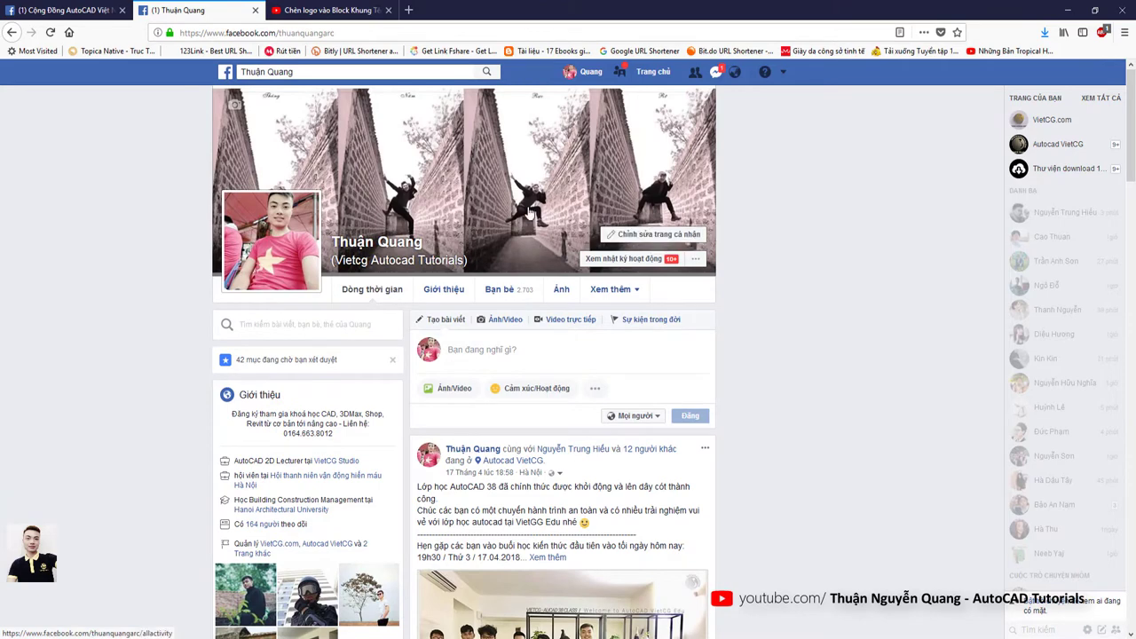
{"action": "left_click", "coordinate": [328, 12]}
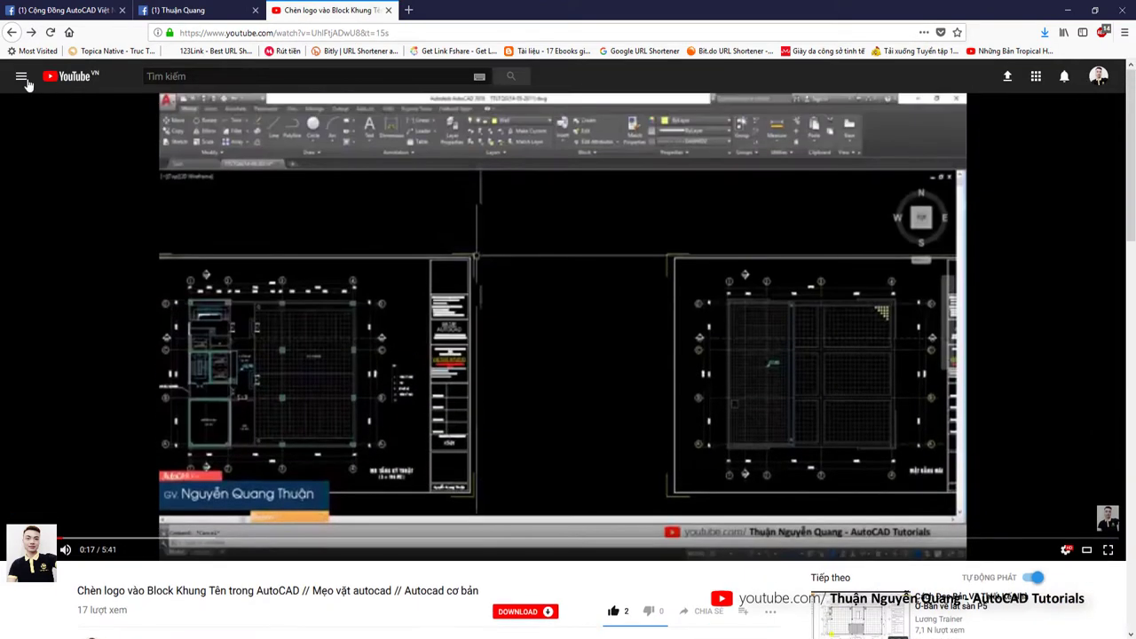
{"action": "left_click", "coordinate": [21, 77]}
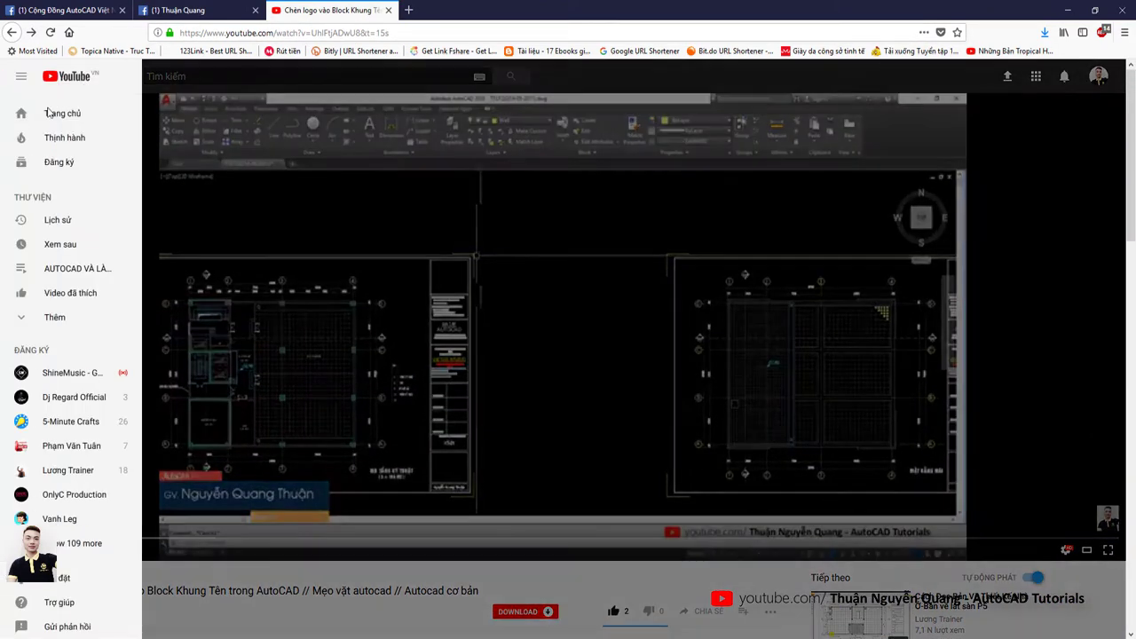
{"action": "left_click", "coordinate": [1083, 90]}
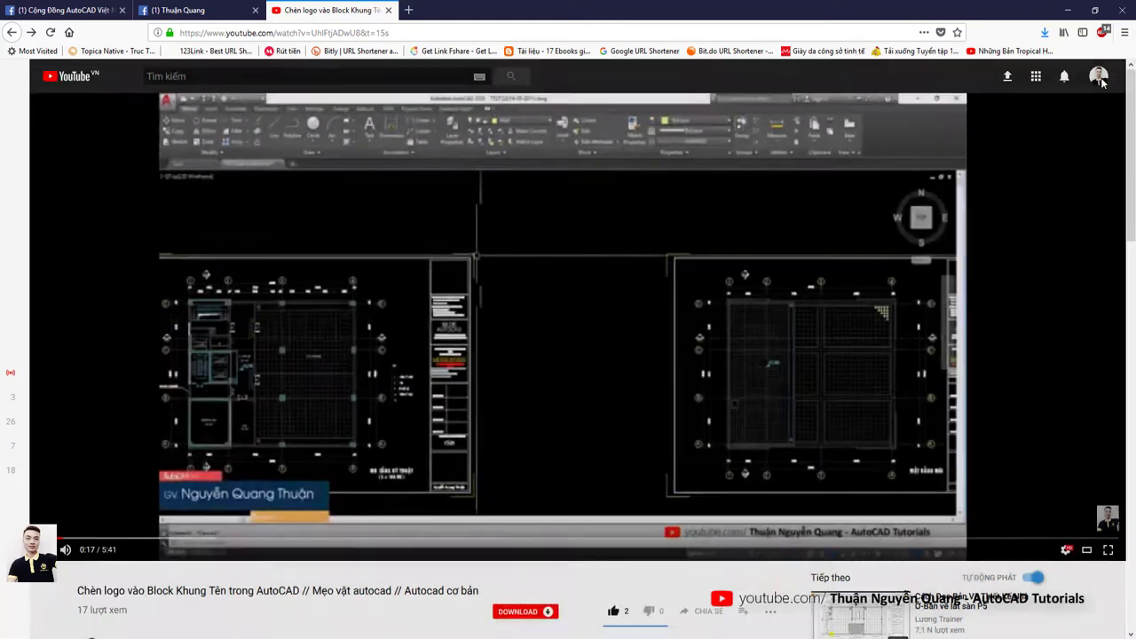
{"action": "left_click", "coordinate": [1097, 78]}
{"action": "left_click", "coordinate": [1006, 150]}
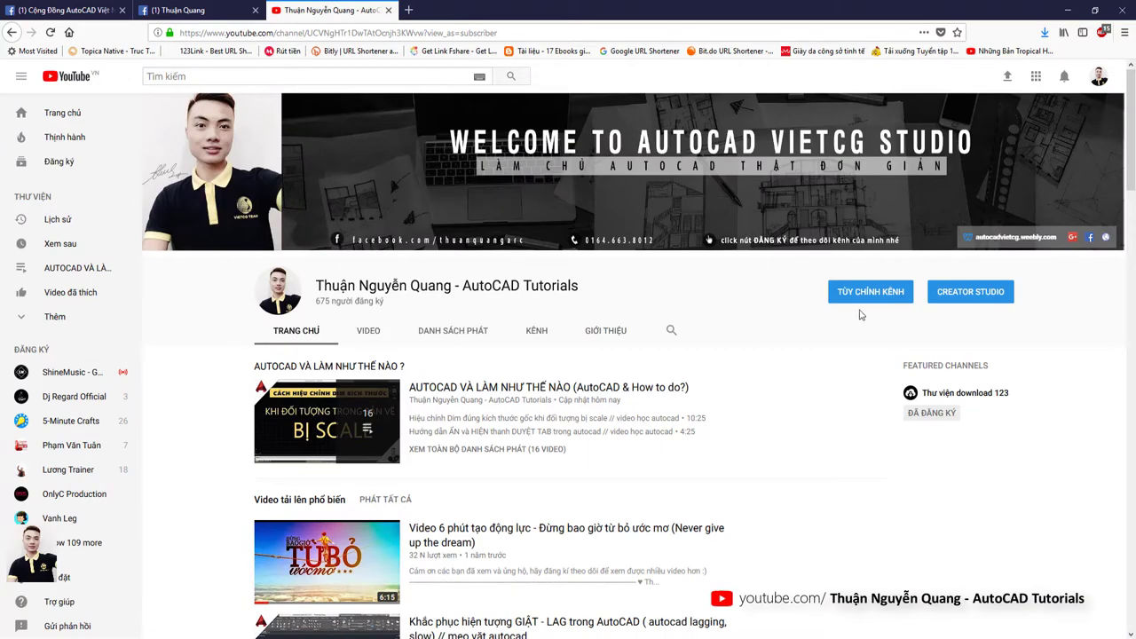
{"action": "scroll", "coordinate": [799, 338], "scroll_direction": "down", "scroll_amount": 3}
{"action": "scroll", "coordinate": [672, 355], "scroll_direction": "down", "scroll_amount": 4}
{"action": "scroll", "coordinate": [582, 433], "scroll_direction": "down", "scroll_amount": 2}
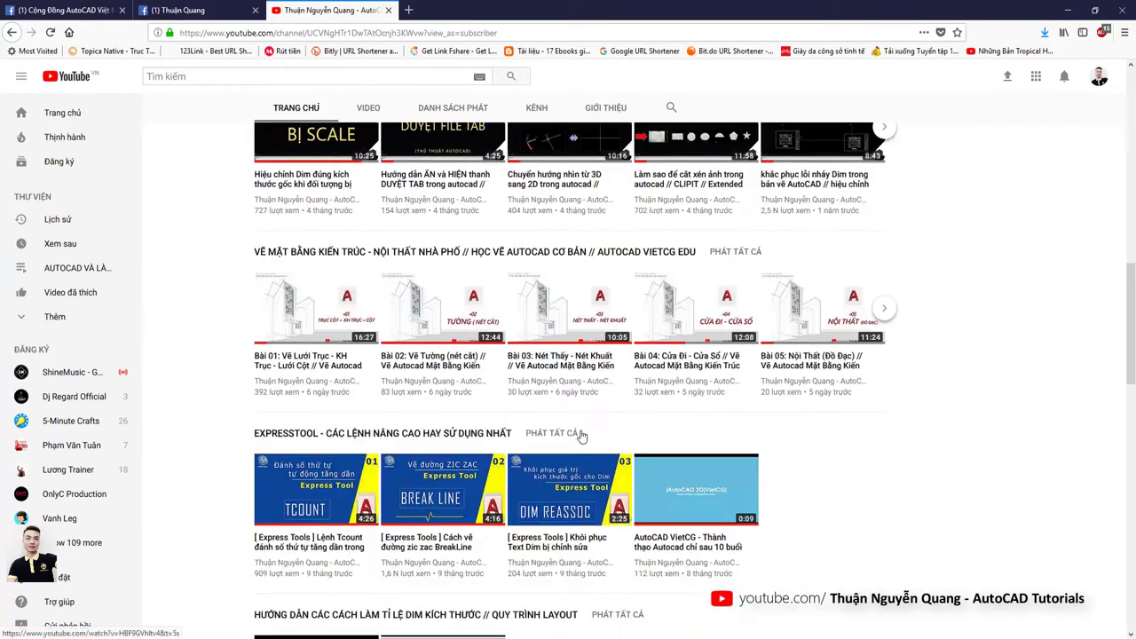
{"action": "scroll", "coordinate": [622, 399], "scroll_direction": "up", "scroll_amount": 3}
{"action": "scroll", "coordinate": [754, 311], "scroll_direction": "up", "scroll_amount": 3}
{"action": "scroll", "coordinate": [888, 258], "scroll_direction": "up", "scroll_amount": 3}
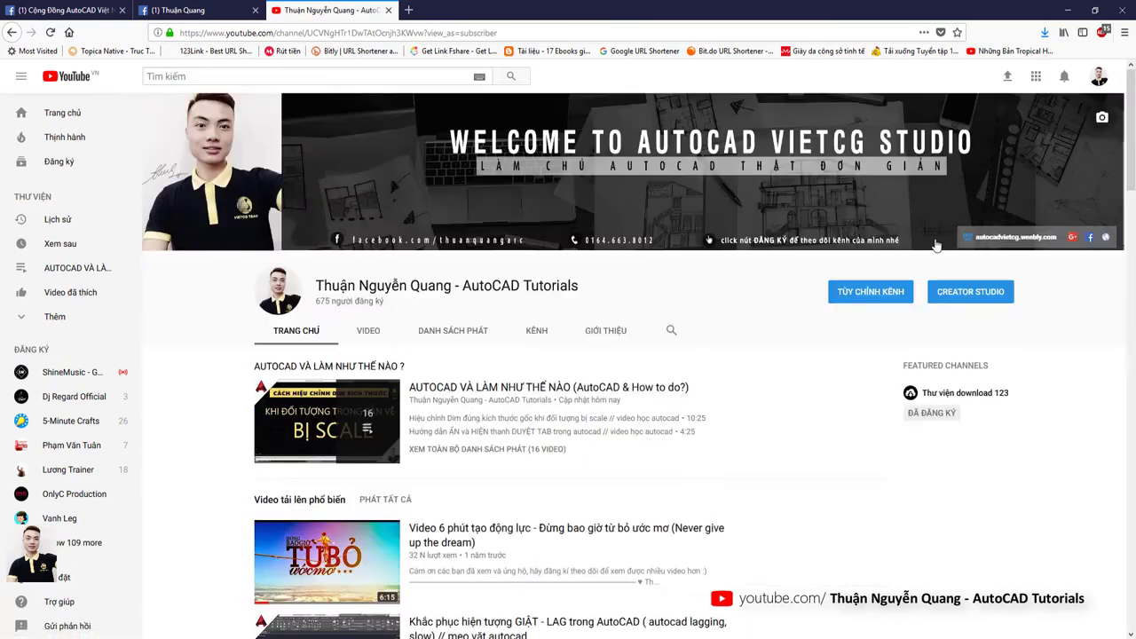
{"action": "scroll", "coordinate": [558, 350], "scroll_direction": "down", "scroll_amount": 4}
{"action": "scroll", "coordinate": [561, 351], "scroll_direction": "down", "scroll_amount": 2}
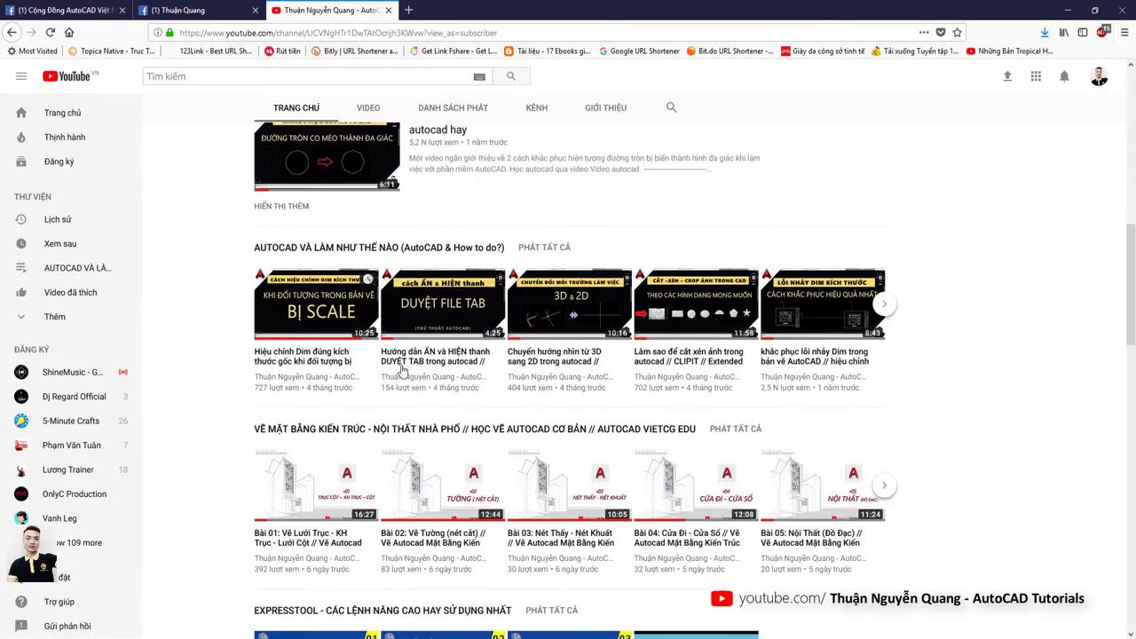
{"action": "scroll", "coordinate": [479, 448], "scroll_direction": "down", "scroll_amount": 1}
{"action": "scroll", "coordinate": [560, 414], "scroll_direction": "down", "scroll_amount": 3}
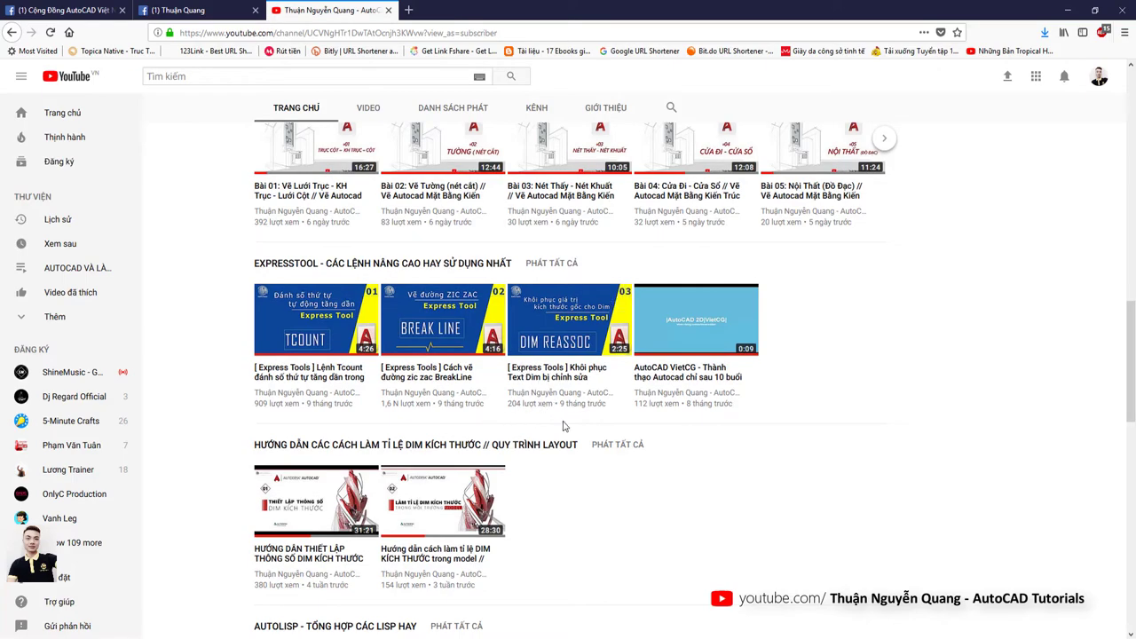
{"action": "scroll", "coordinate": [609, 460], "scroll_direction": "down", "scroll_amount": 2}
{"action": "scroll", "coordinate": [584, 410], "scroll_direction": "down", "scroll_amount": 5}
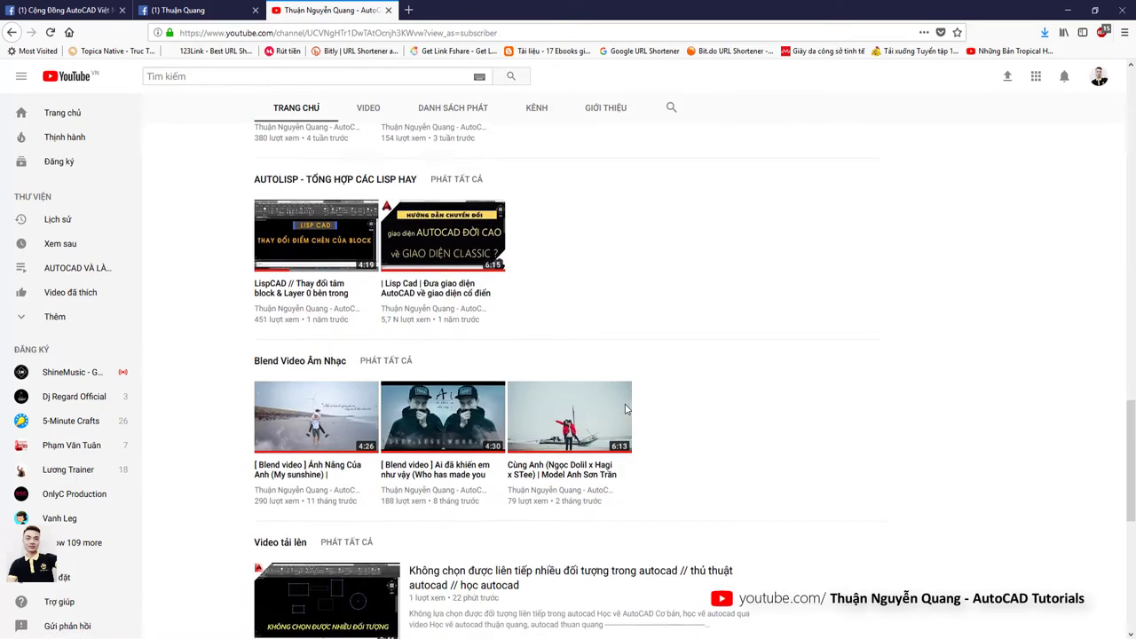
{"action": "scroll", "coordinate": [624, 406], "scroll_direction": "up", "scroll_amount": 3}
{"action": "scroll", "coordinate": [629, 408], "scroll_direction": "up", "scroll_amount": 4}
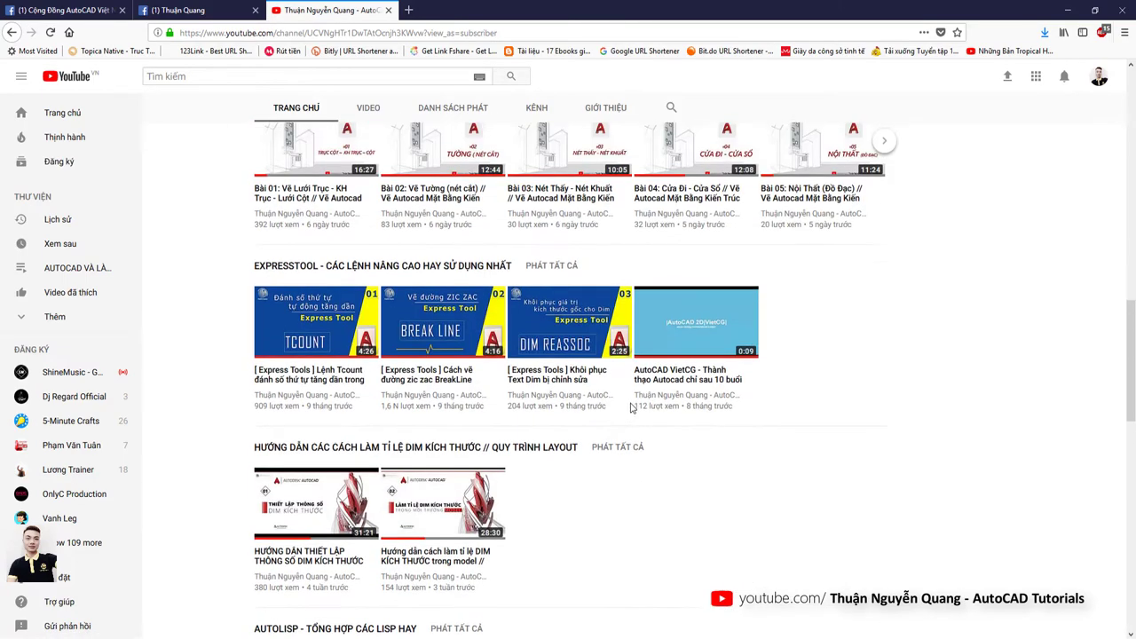
{"action": "scroll", "coordinate": [629, 407], "scroll_direction": "up", "scroll_amount": 4}
{"action": "scroll", "coordinate": [631, 406], "scroll_direction": "up", "scroll_amount": 4}
{"action": "scroll", "coordinate": [632, 405], "scroll_direction": "up", "scroll_amount": 3}
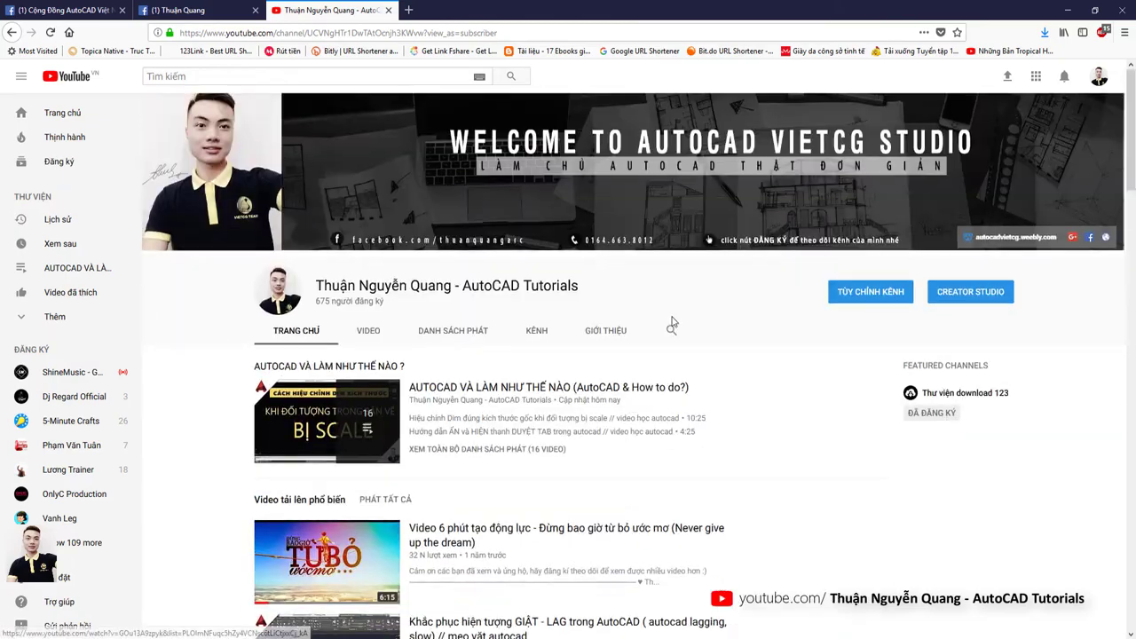